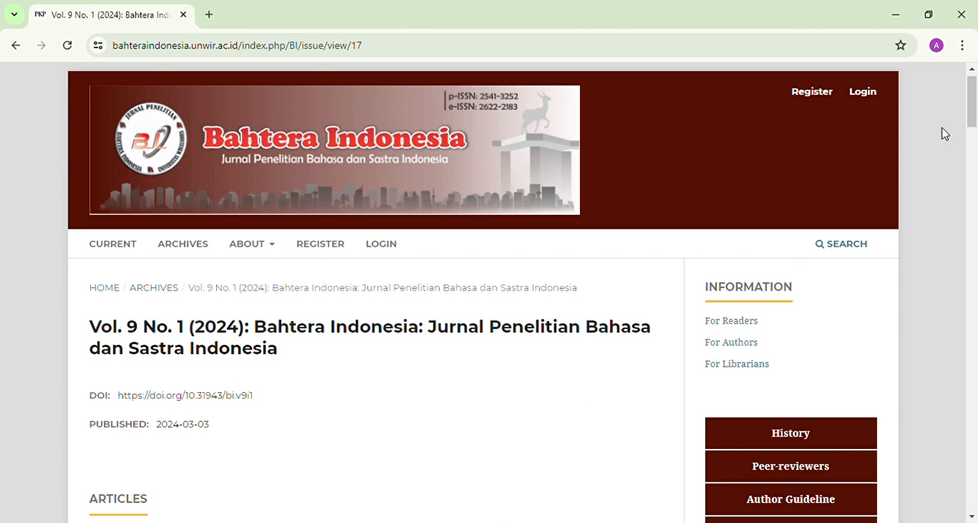
Step: Open the journal's registration form and fill in the given name and family name under Profile
{"action": "left_click_drag", "start_coordinate": [975, 109], "coordinate": [976, 97]}
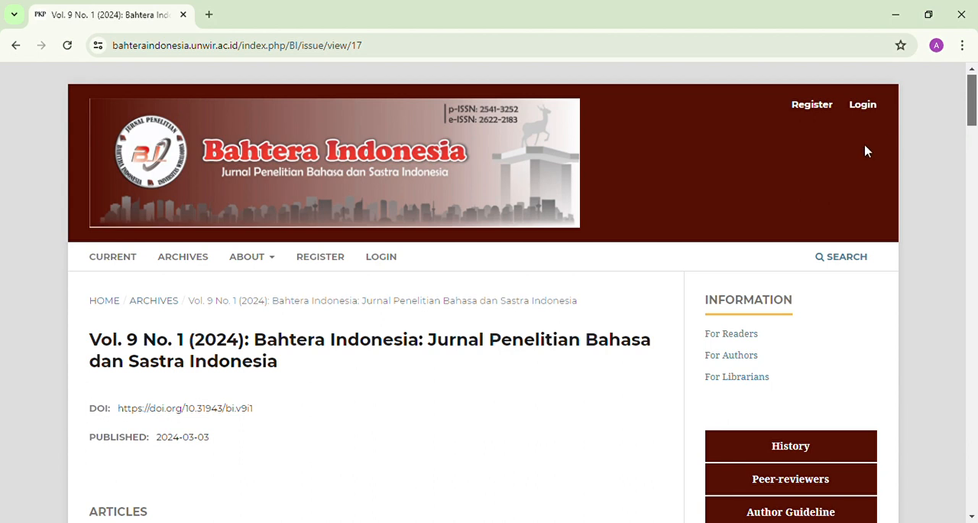
{"action": "left_click", "coordinate": [814, 107]}
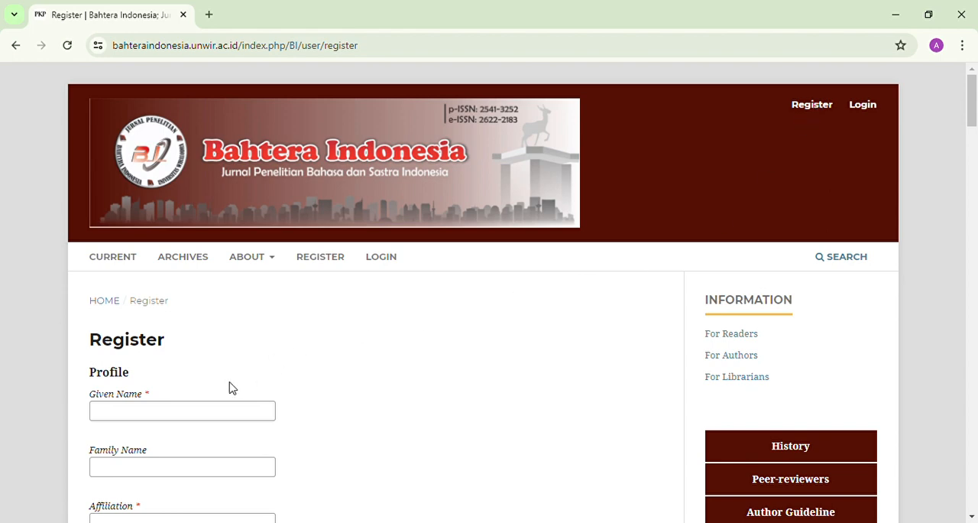
{"action": "mouse_move", "coordinate": [972, 87]}
{"action": "left_mouse_down"}
{"action": "mouse_move", "coordinate": [969, 178]}
{"action": "mouse_move", "coordinate": [975, 106]}
{"action": "left_mouse_up"}
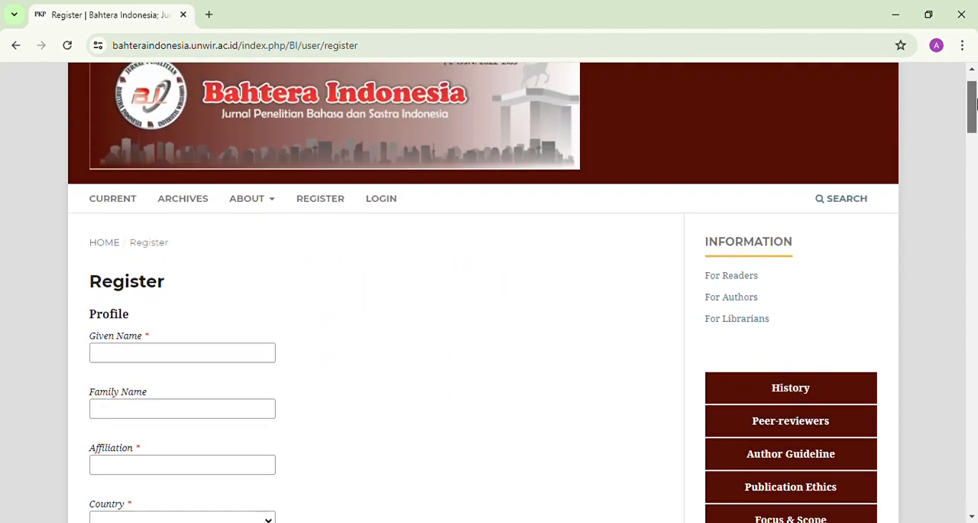
{"action": "left_click", "coordinate": [142, 365]}
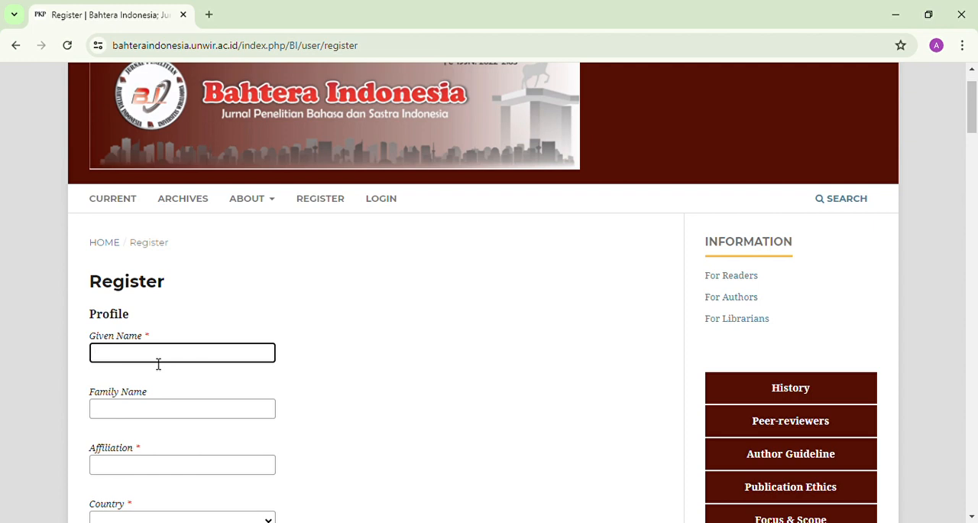
{"action": "left_click", "coordinate": [160, 410]}
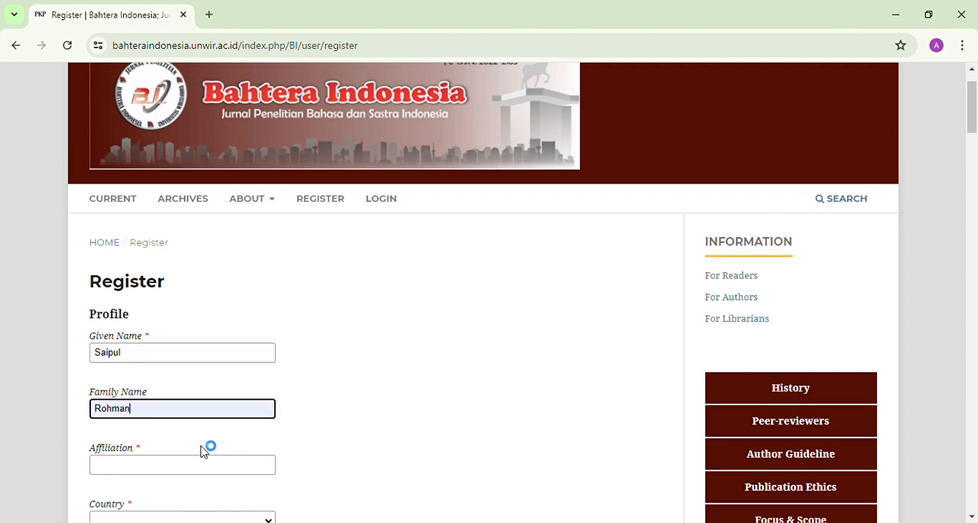
Step: Enter Universitas Tri Dharma as the affiliation and choose Indonesia as the country
{"action": "scroll", "coordinate": [587, 181], "scroll_direction": "down", "scroll_amount": 3}
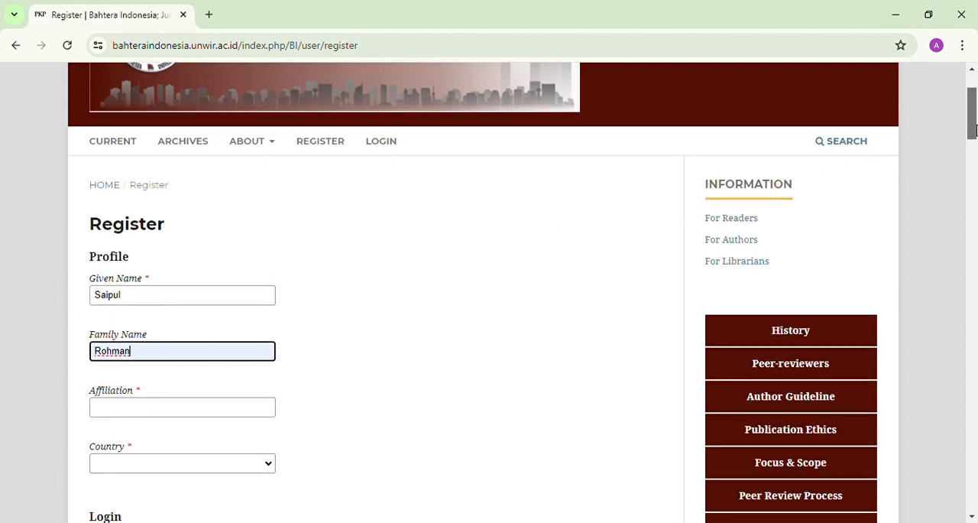
{"action": "left_click", "coordinate": [236, 222]}
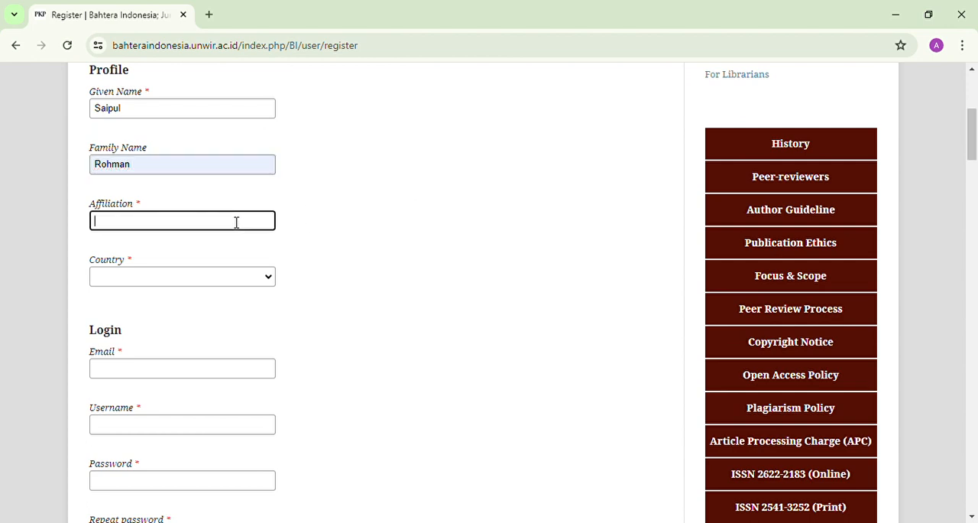
{"action": "type", "text": "Universitas Tri Dharma"}
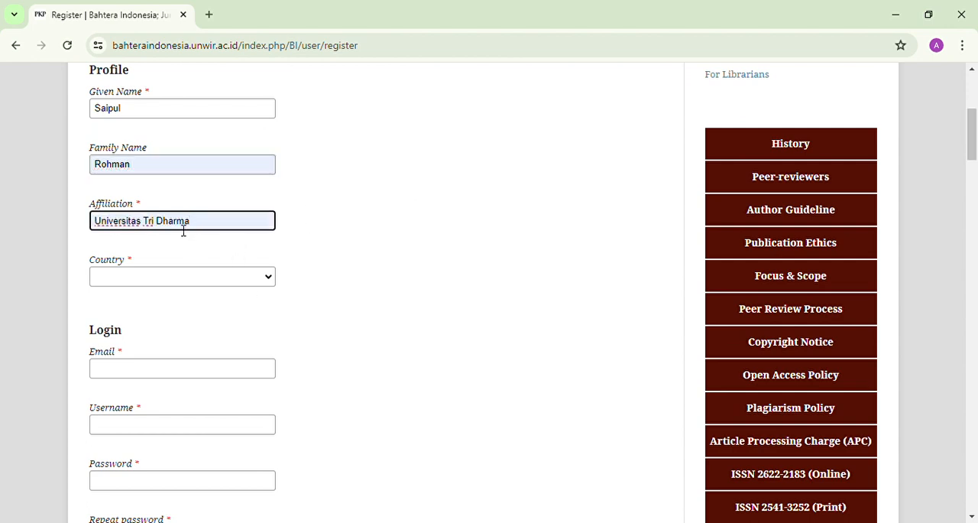
{"action": "left_click_drag", "start_coordinate": [192, 223], "coordinate": [98, 227]}
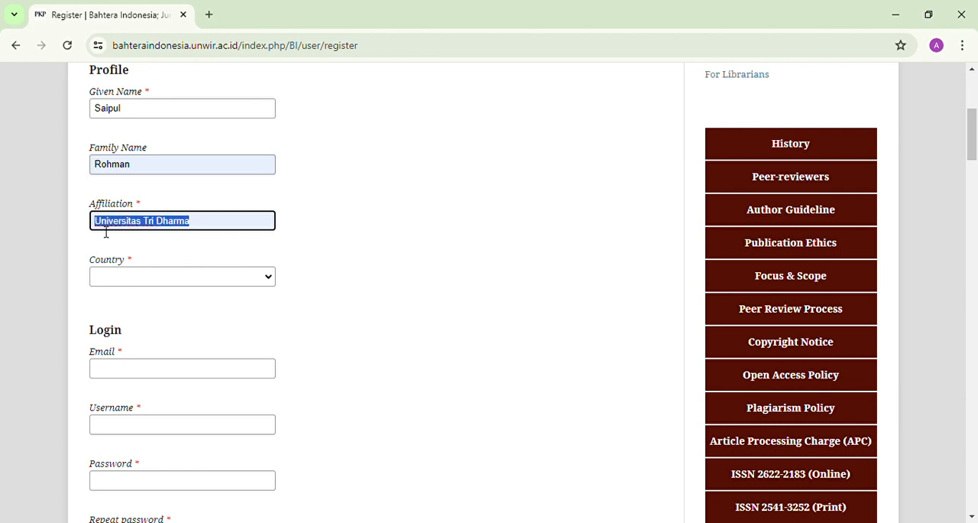
{"action": "left_click", "coordinate": [162, 229]}
{"action": "left_click", "coordinate": [246, 282]}
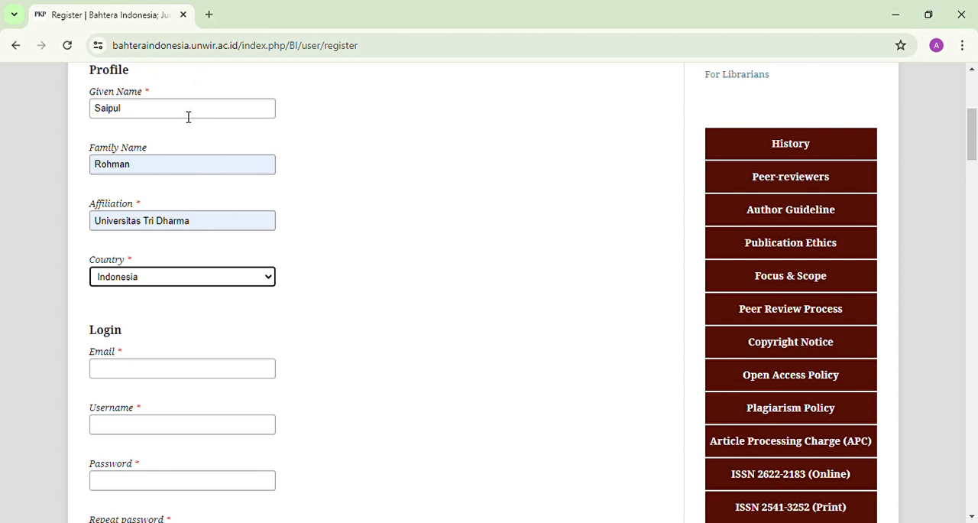
Step: Fill in the account's e-mail address and username in the Login section
{"action": "left_click", "coordinate": [195, 376]}
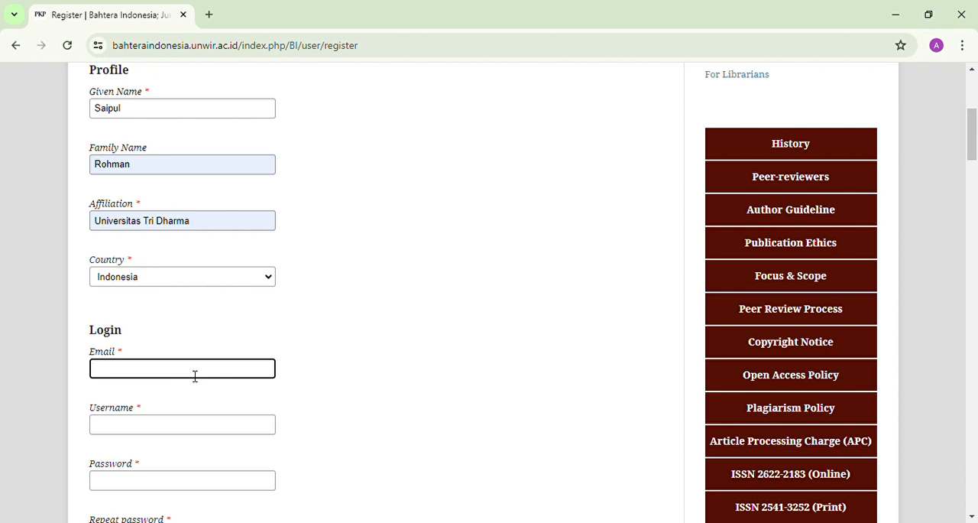
{"action": "key", "text": "ctrl+v"}
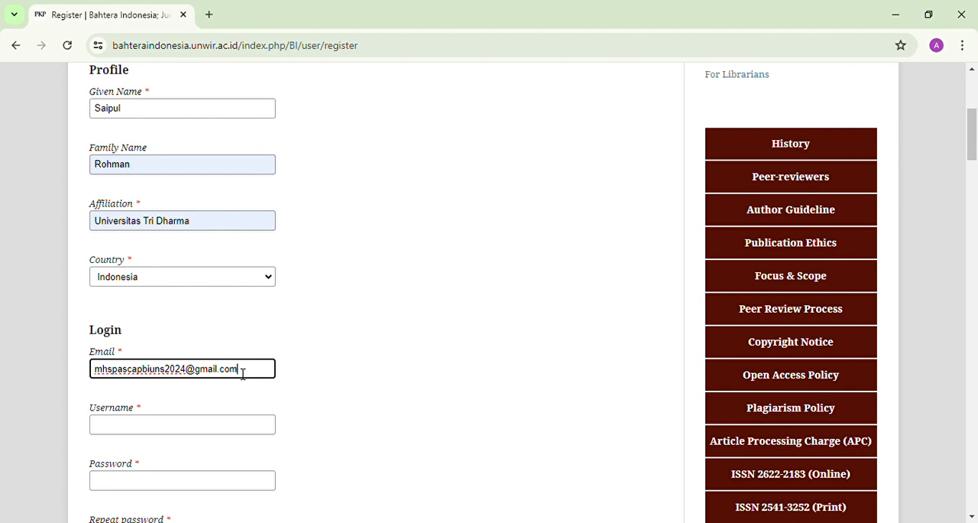
{"action": "left_click", "coordinate": [233, 436]}
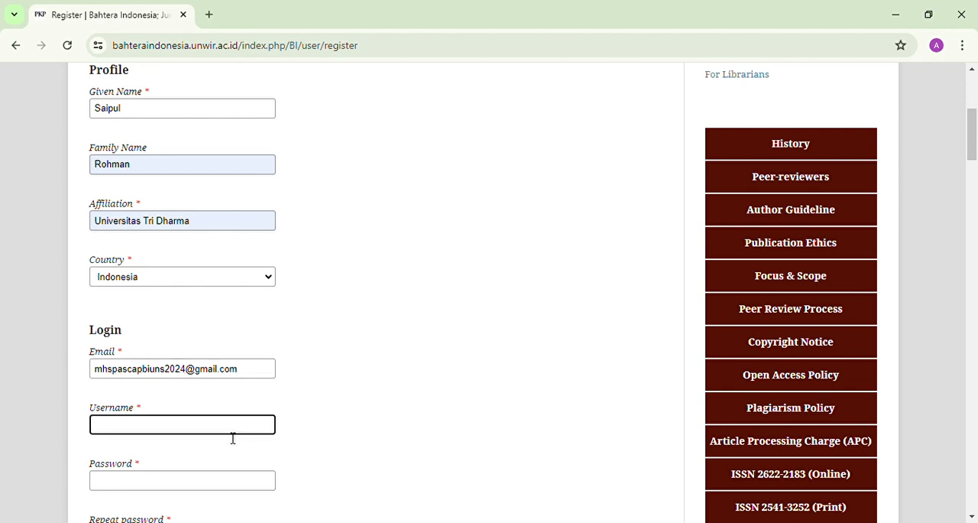
{"action": "left_click", "coordinate": [214, 395]}
Step: Enter the account password and repeat it in the confirmation field
{"action": "left_click", "coordinate": [186, 484]}
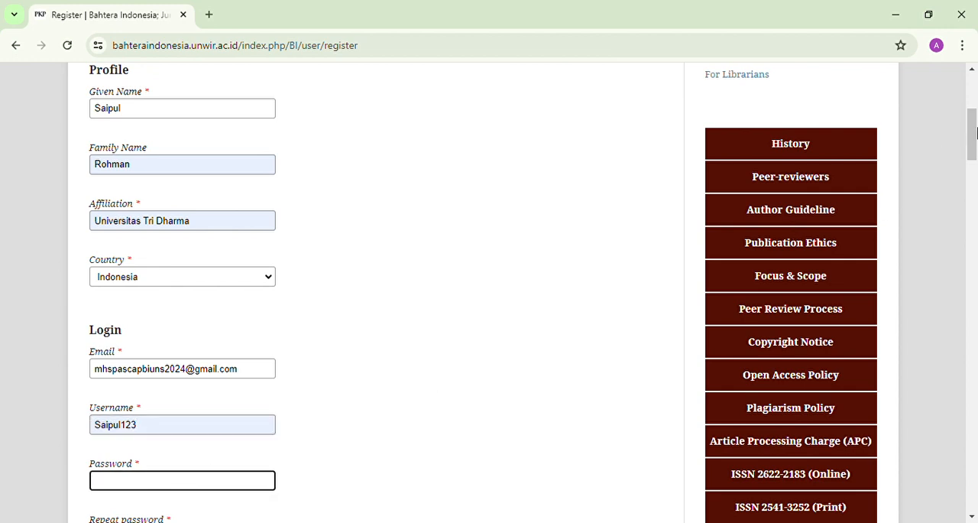
{"action": "left_click_drag", "start_coordinate": [975, 136], "coordinate": [975, 155]}
{"action": "type", "text": "••"}
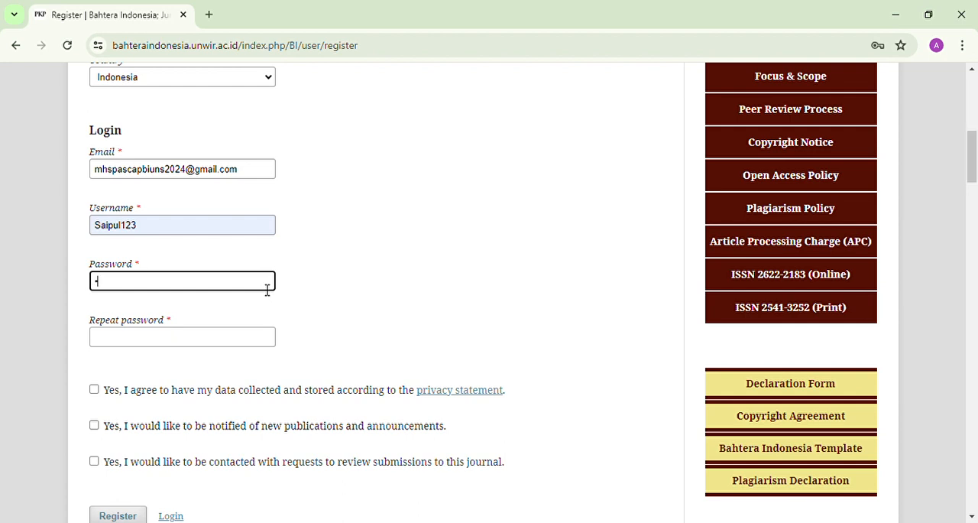
{"action": "type", "text": "••••••••"}
{"action": "left_click", "coordinate": [235, 346]}
{"action": "type", "text": "•"}
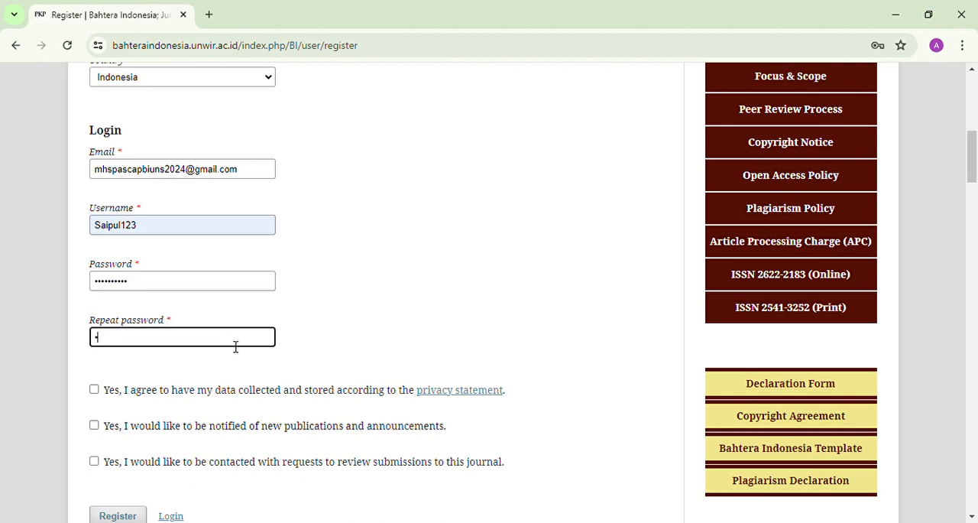
{"action": "type", "text": "••••••••"}
Step: Accept the privacy statement, publication notifications and review requests, and submit the registration form
{"action": "scroll", "coordinate": [975, 153], "scroll_direction": "down", "scroll_amount": 2}
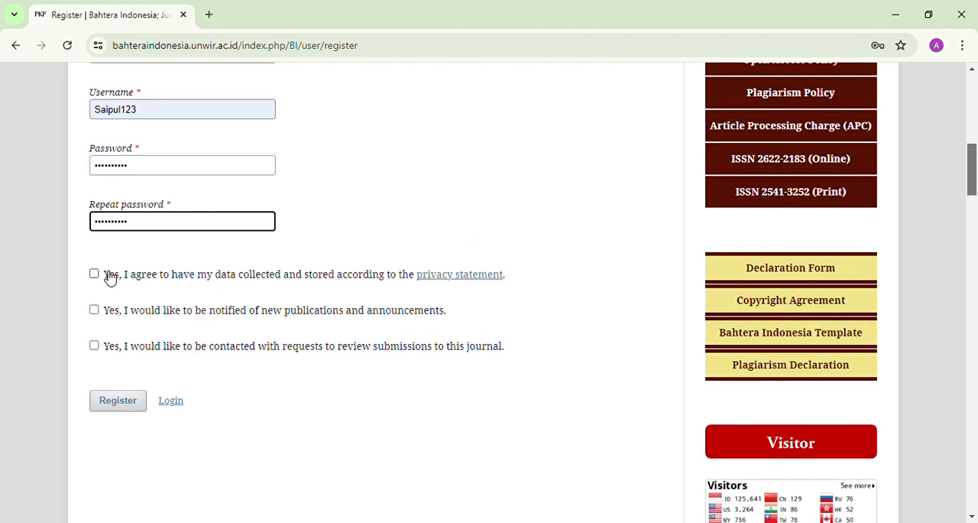
{"action": "left_click", "coordinate": [94, 273]}
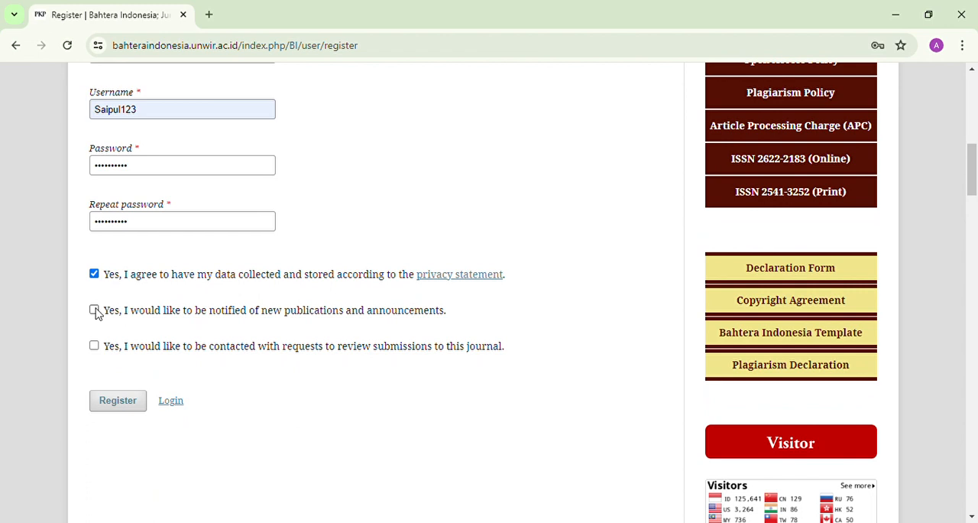
{"action": "left_click", "coordinate": [94, 310]}
{"action": "left_click", "coordinate": [95, 346]}
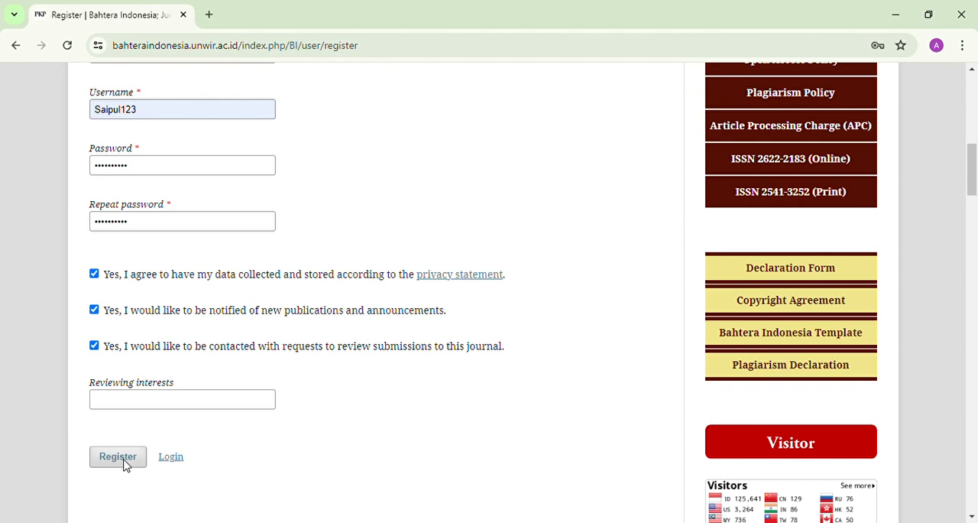
{"action": "left_click", "coordinate": [121, 406]}
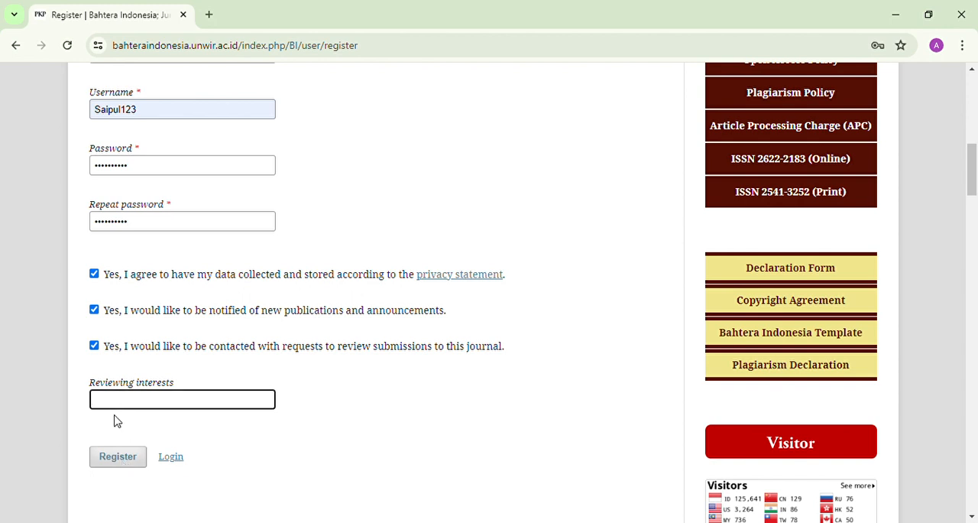
{"action": "left_click", "coordinate": [120, 457]}
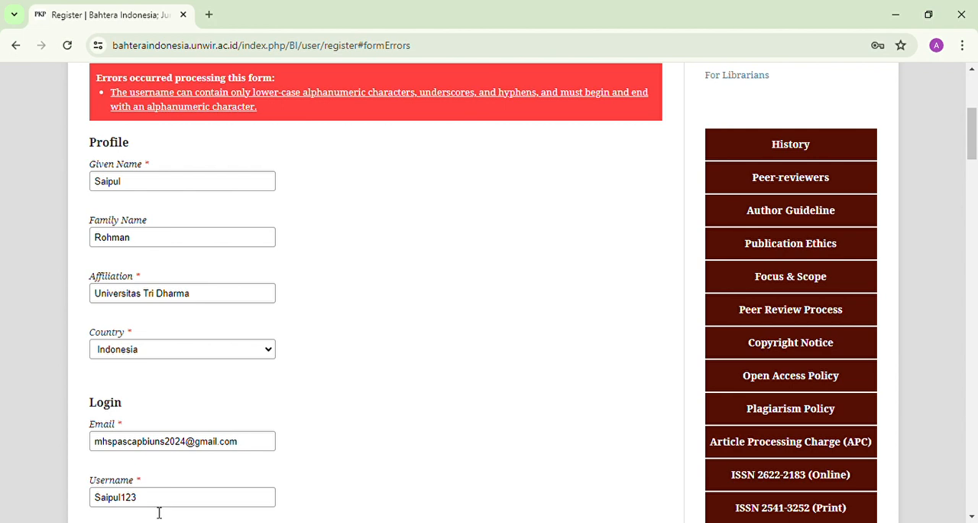
Step: Change the username to lower-case letters only, replacing its trailing digits with an extra letter
{"action": "left_click", "coordinate": [105, 497]}
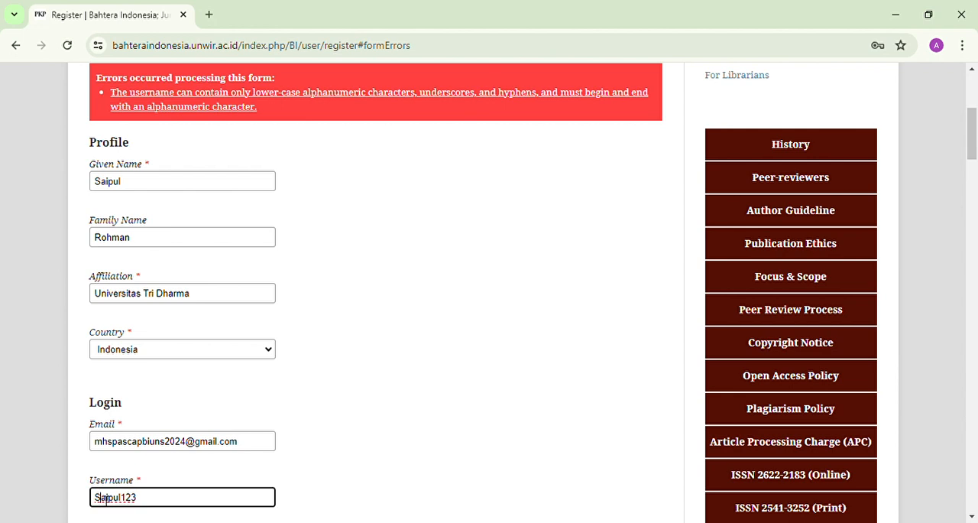
{"action": "key", "text": "BackSpace"}
{"action": "type", "text": "s"}
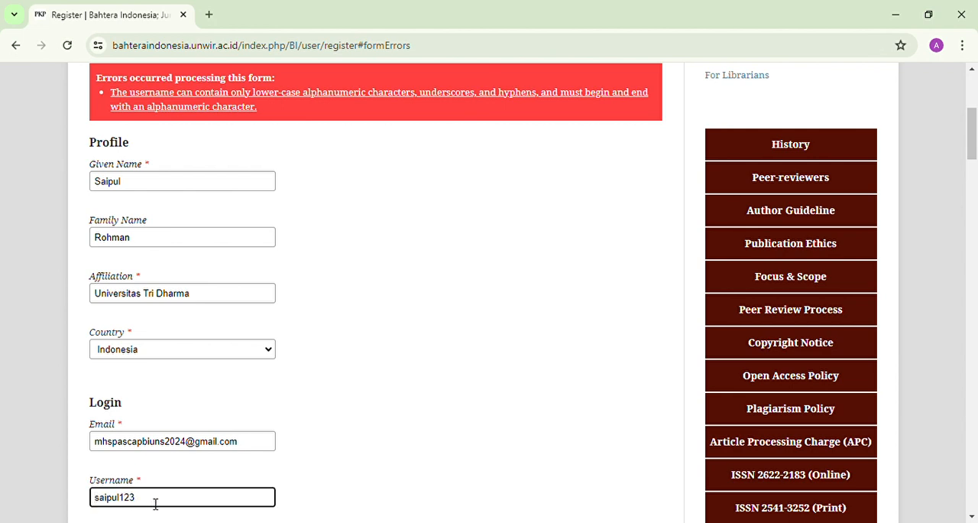
{"action": "key", "text": "BackSpace"}
{"action": "key", "text": "BackSpace"}
{"action": "key", "text": "BackSpace"}
{"action": "type", "text": "l"}
Step: Re-enter the account password in both password fields and submit the registration again
{"action": "left_click_drag", "start_coordinate": [975, 125], "coordinate": [976, 157]}
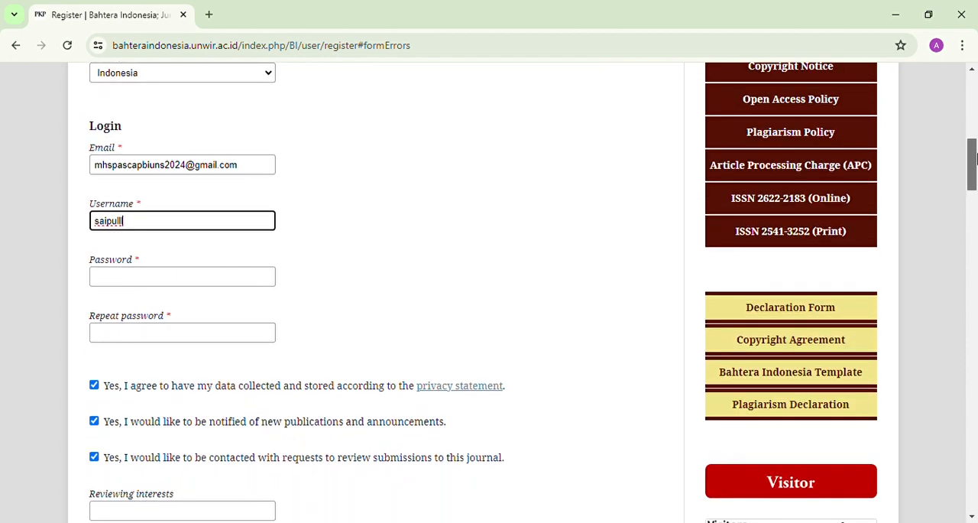
{"action": "left_click", "coordinate": [174, 289]}
{"action": "type", "text": "••••••"}
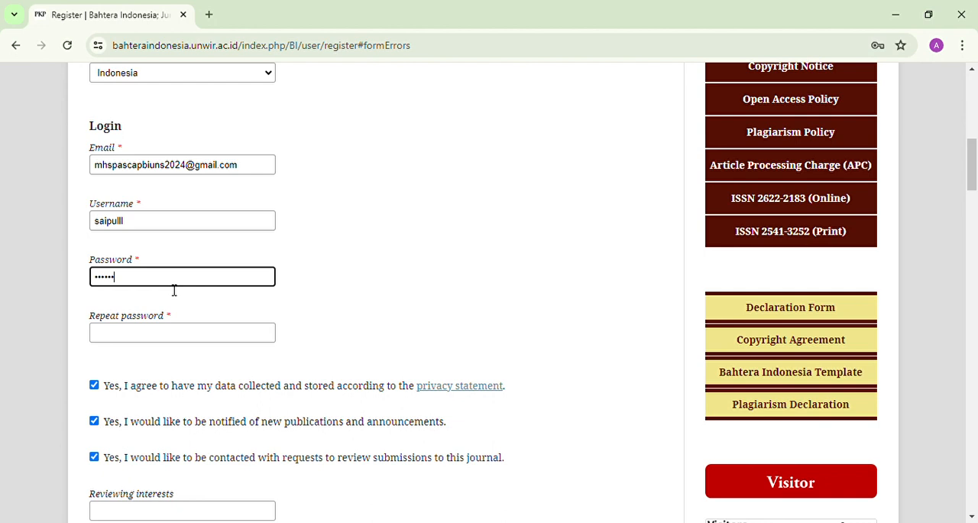
{"action": "type", "text": "•••••"}
{"action": "left_click", "coordinate": [192, 334]}
{"action": "type", "text": "••••"}
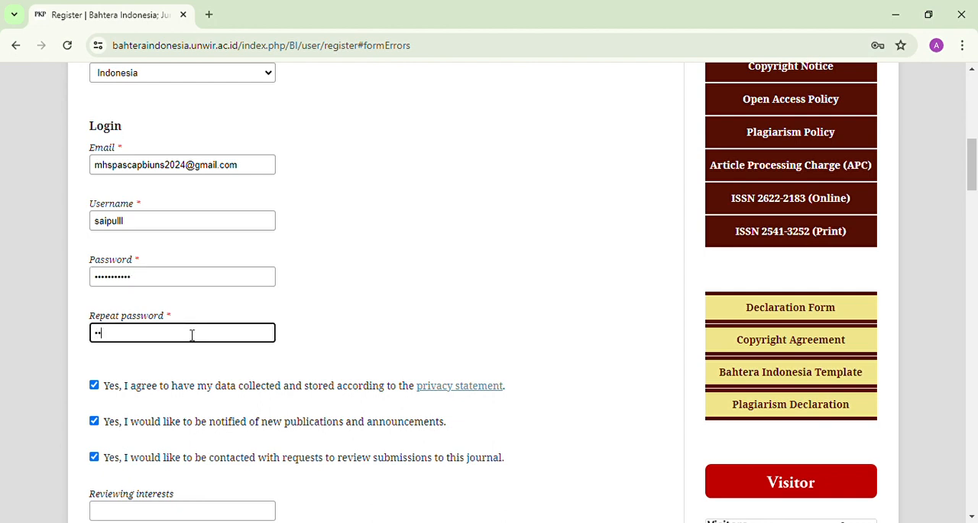
{"action": "type", "text": "•••••••"}
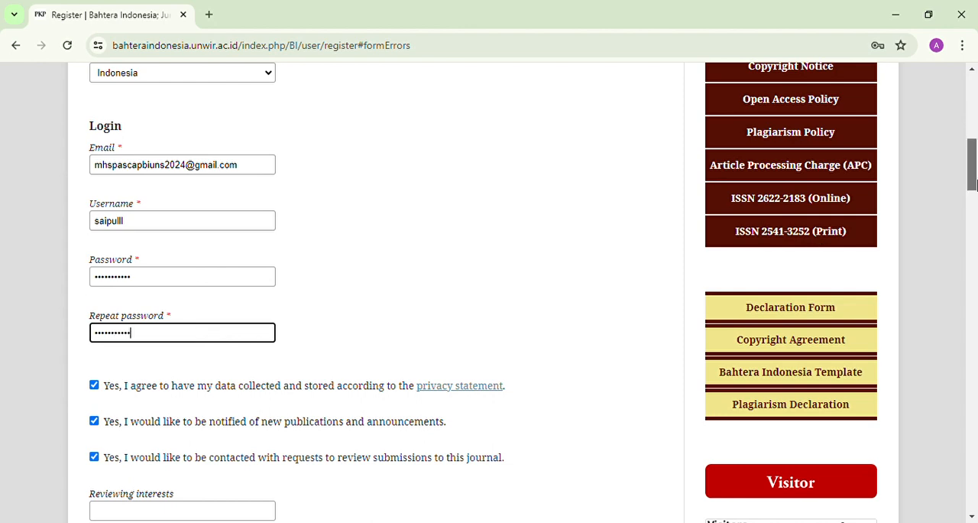
{"action": "scroll", "coordinate": [973, 153], "scroll_direction": "up", "scroll_amount": 5}
{"action": "left_click_drag", "start_coordinate": [977, 142], "coordinate": [977, 211]}
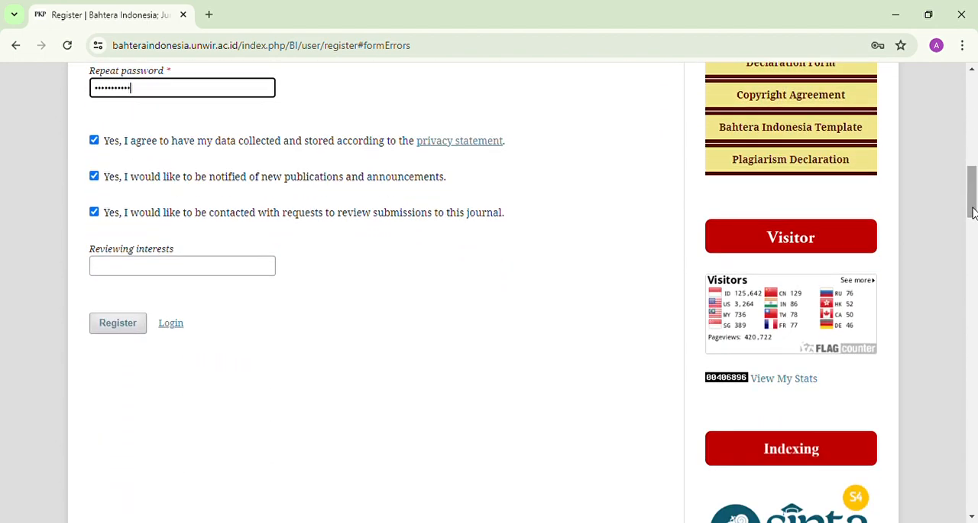
{"action": "left_click", "coordinate": [127, 327]}
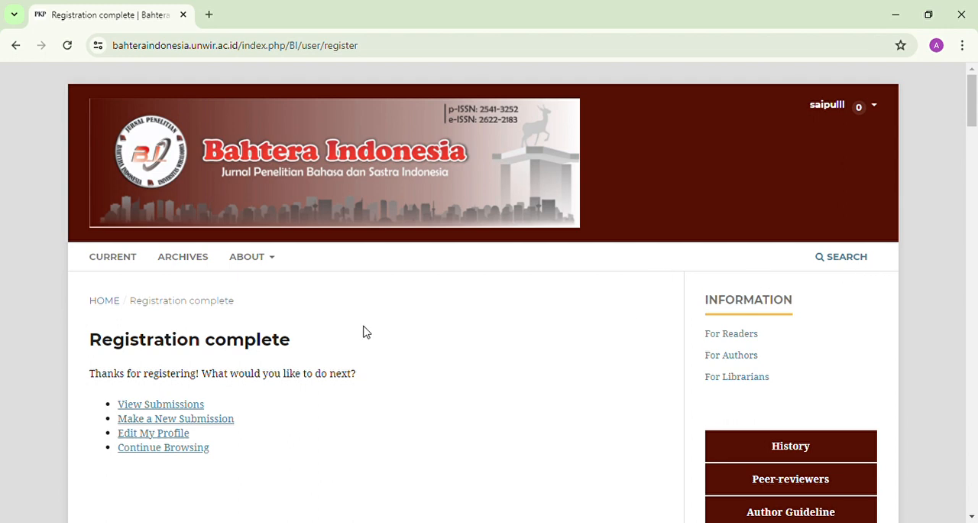
Step: Start a new article submission and acknowledge all five submission requirements
{"action": "left_click_drag", "start_coordinate": [972, 108], "coordinate": [972, 101]}
{"action": "left_click", "coordinate": [228, 419]}
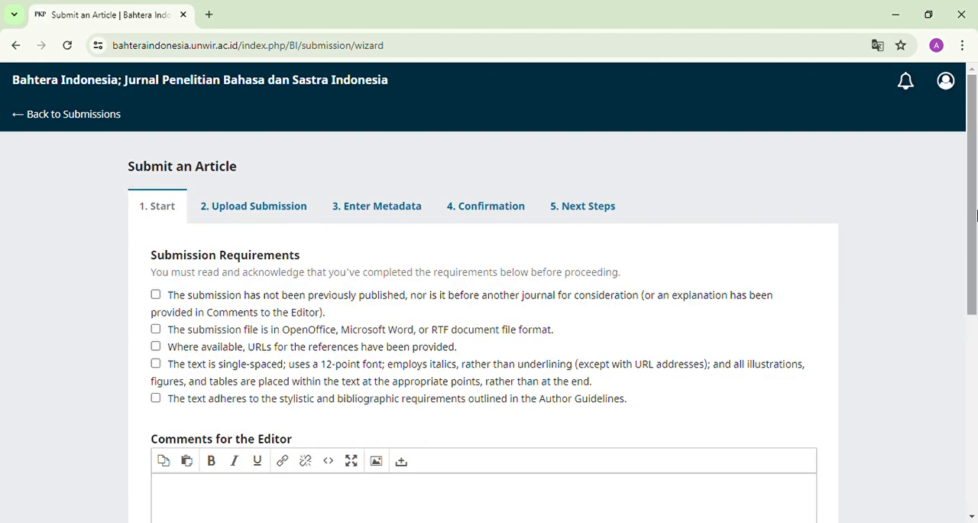
{"action": "mouse_move", "coordinate": [976, 217]}
{"action": "left_mouse_down"}
{"action": "mouse_move", "coordinate": [977, 245]}
{"action": "mouse_move", "coordinate": [971, 211]}
{"action": "left_mouse_up"}
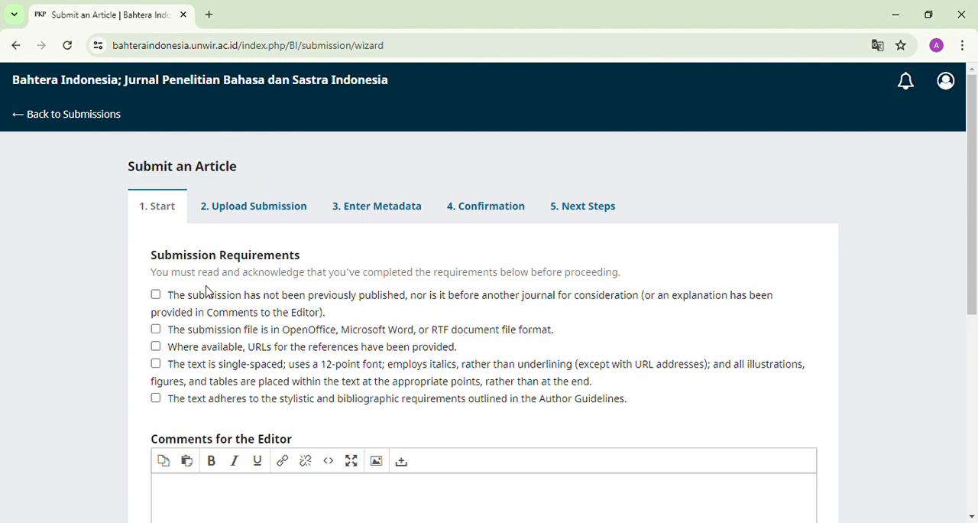
{"action": "left_click", "coordinate": [155, 294]}
{"action": "left_click", "coordinate": [155, 329]}
{"action": "left_click", "coordinate": [155, 346]}
{"action": "left_click", "coordinate": [156, 364]}
{"action": "left_click", "coordinate": [156, 399]}
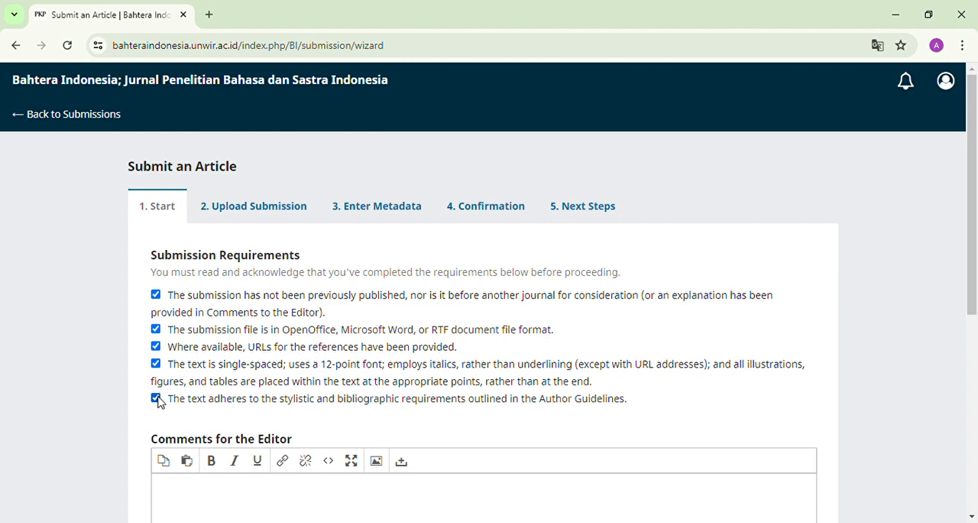
Step: Agree to be contacted about this submission and to data collection under the privacy statement, leaving the editor comments empty
{"action": "mouse_move", "coordinate": [976, 167]}
{"action": "left_mouse_down"}
{"action": "mouse_move", "coordinate": [974, 195]}
{"action": "mouse_move", "coordinate": [976, 167]}
{"action": "left_mouse_up"}
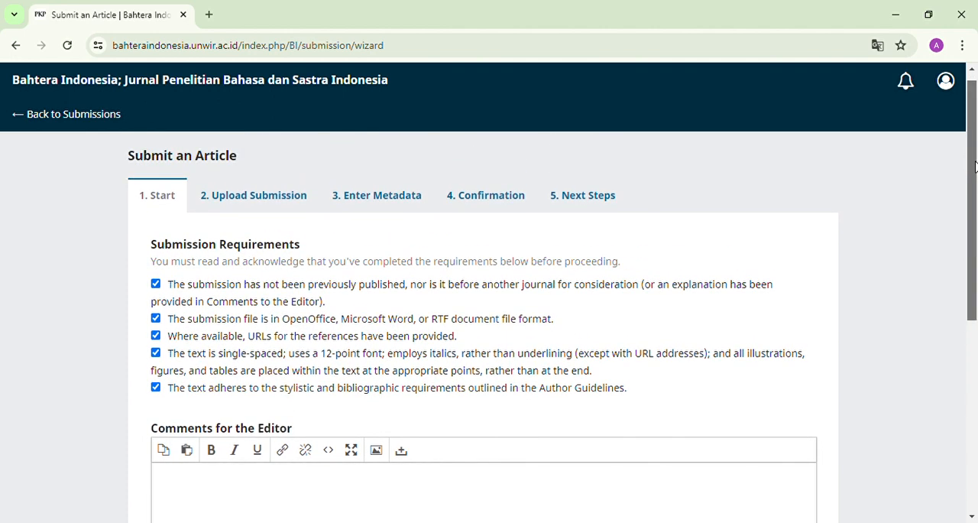
{"action": "left_click_drag", "start_coordinate": [976, 166], "coordinate": [975, 257]}
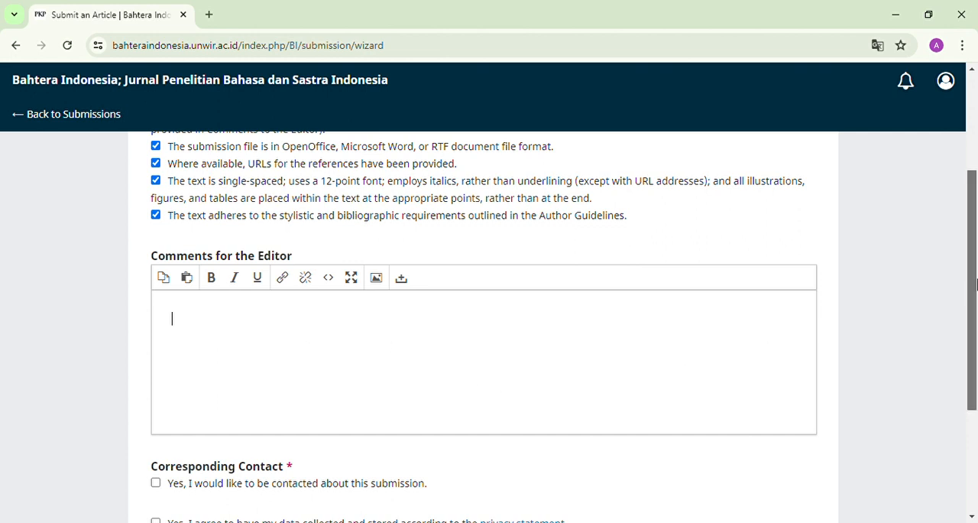
{"action": "left_click_drag", "start_coordinate": [976, 298], "coordinate": [973, 363]}
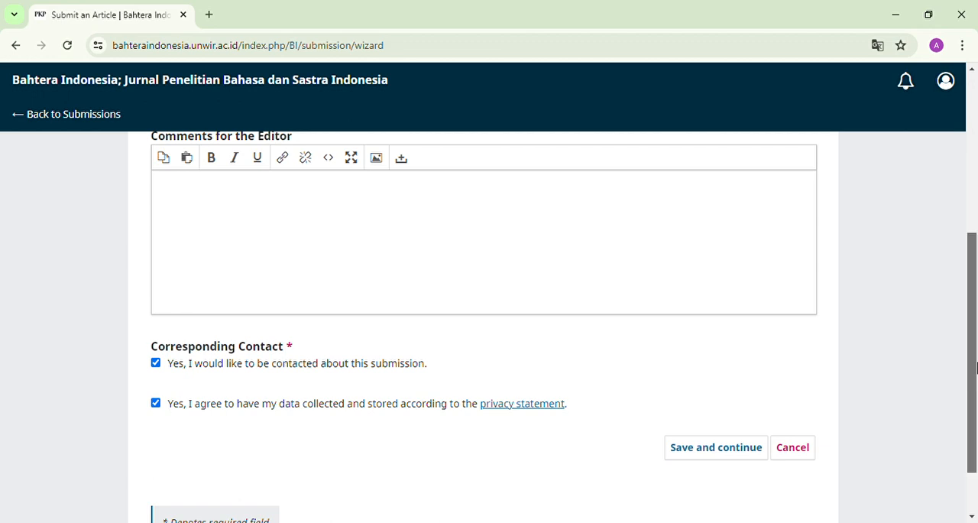
Step: Save the submission's start page, upload the Word manuscript beginning "KONFLIK BATIN TOKOH UTAMA" as Article Text, and continue to the metadata
{"action": "left_click_drag", "start_coordinate": [976, 368], "coordinate": [971, 395]}
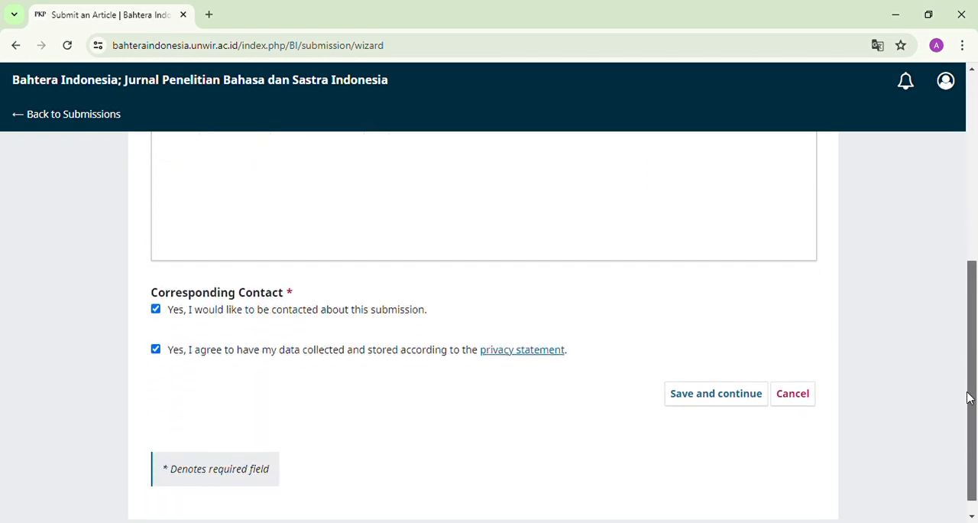
{"action": "left_click", "coordinate": [720, 393]}
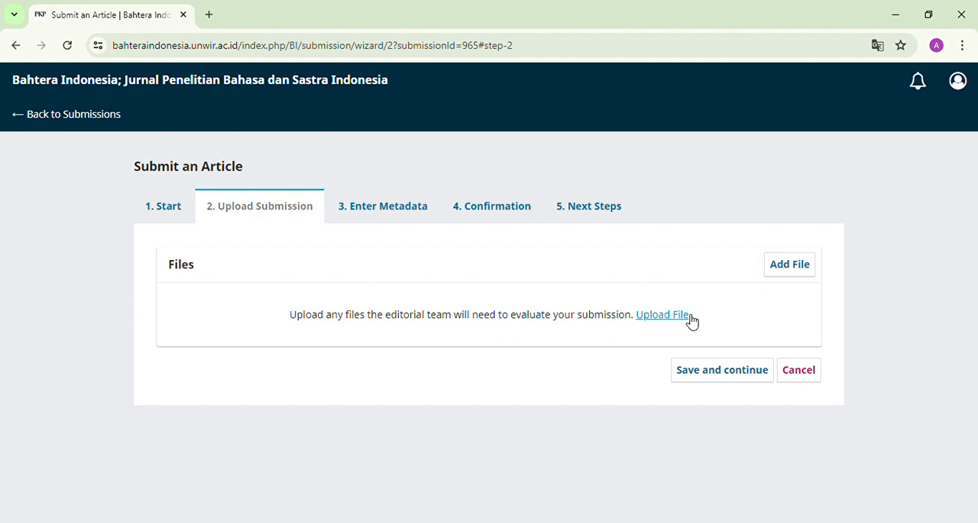
{"action": "left_click", "coordinate": [662, 315]}
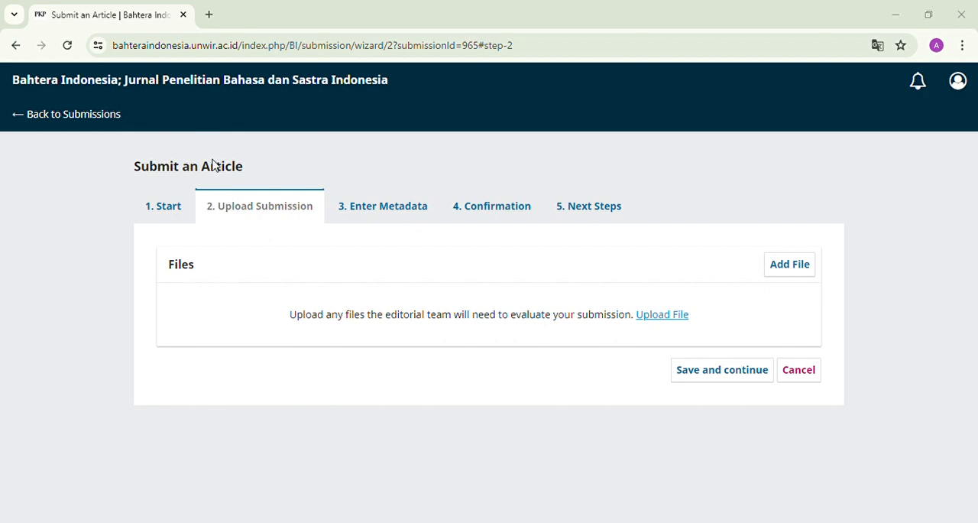
{"action": "left_click", "coordinate": [843, 493]}
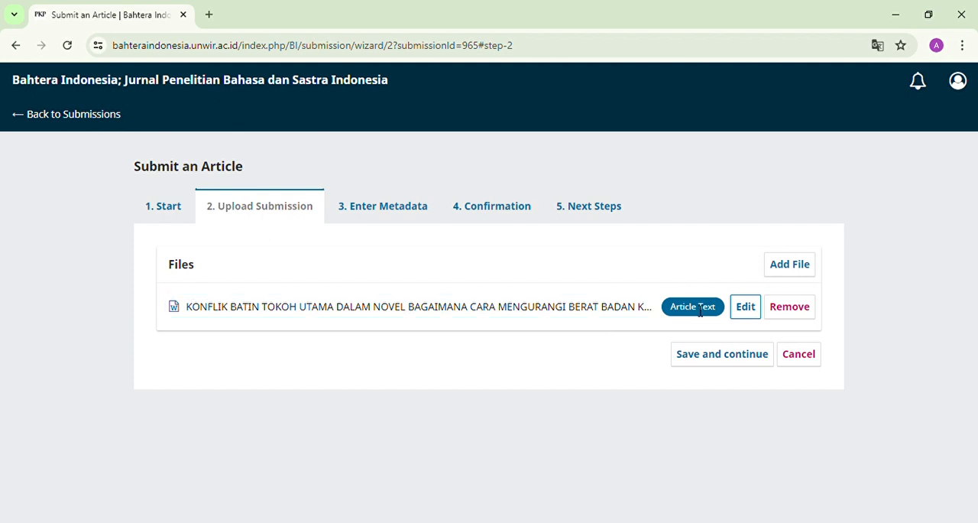
{"action": "left_click", "coordinate": [699, 367]}
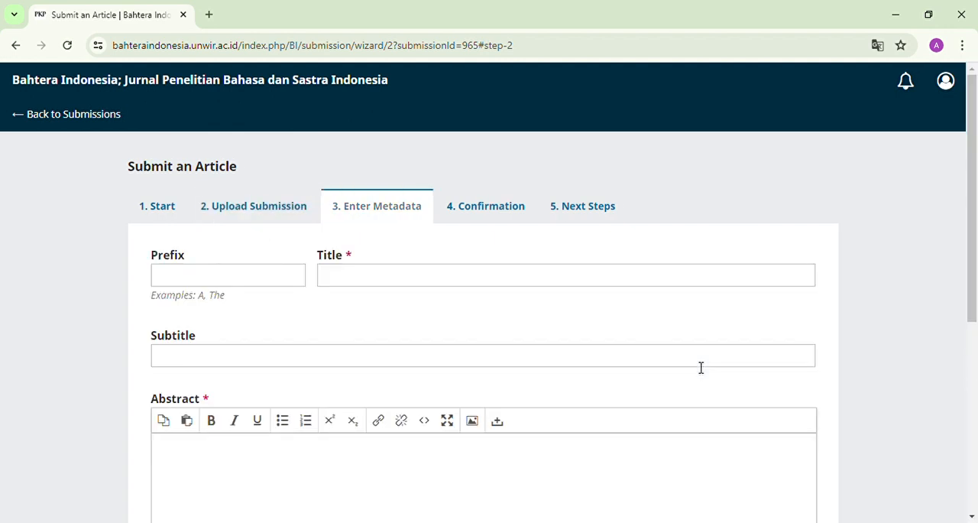
Step: Look over the metadata form from the title and abstract fields down to the contributors and keywords
{"action": "mouse_move", "coordinate": [975, 236]}
{"action": "left_mouse_down"}
{"action": "mouse_move", "coordinate": [976, 276]}
{"action": "mouse_move", "coordinate": [976, 228]}
{"action": "left_mouse_up"}
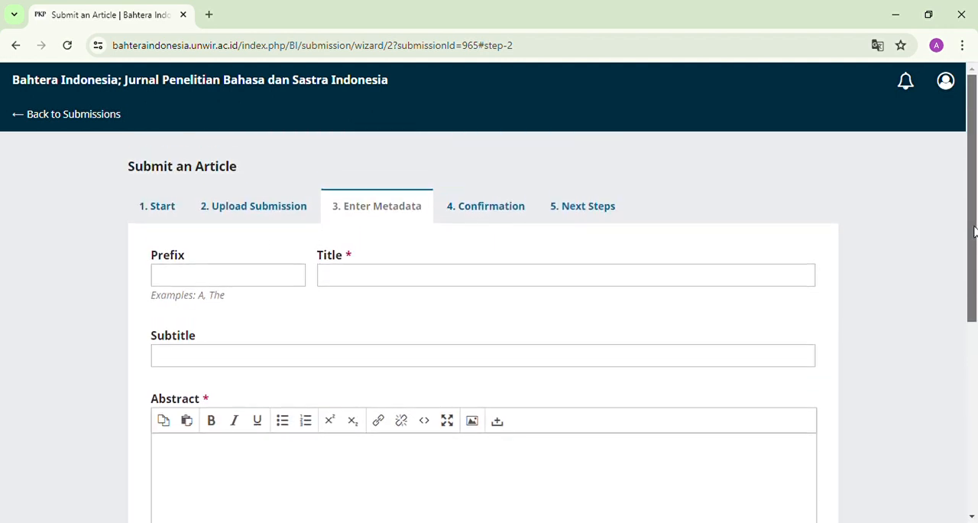
{"action": "left_click", "coordinate": [382, 278]}
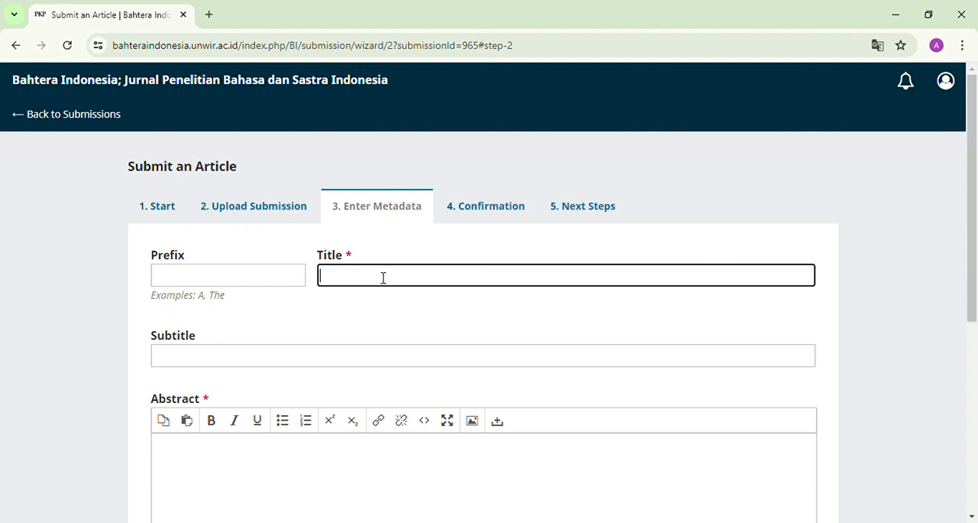
{"action": "left_click", "coordinate": [324, 465]}
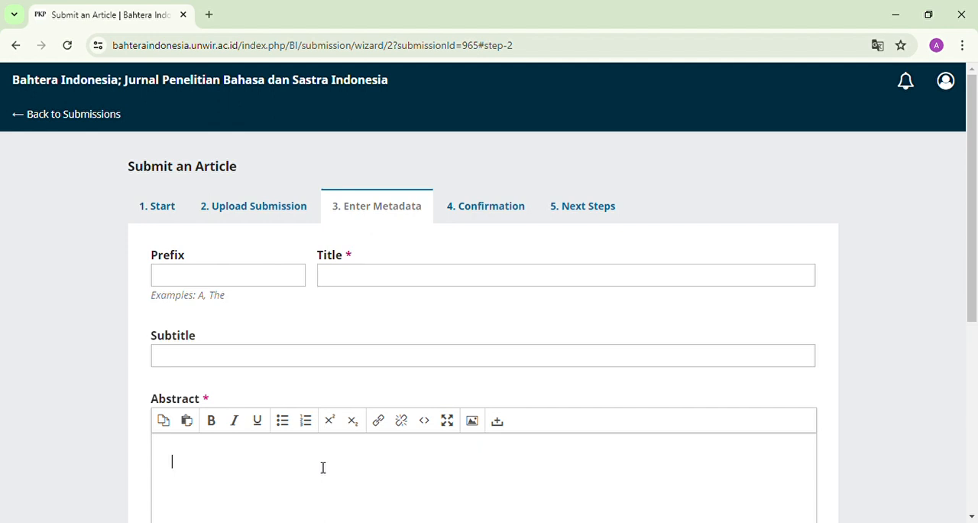
{"action": "left_click_drag", "start_coordinate": [976, 250], "coordinate": [961, 445]}
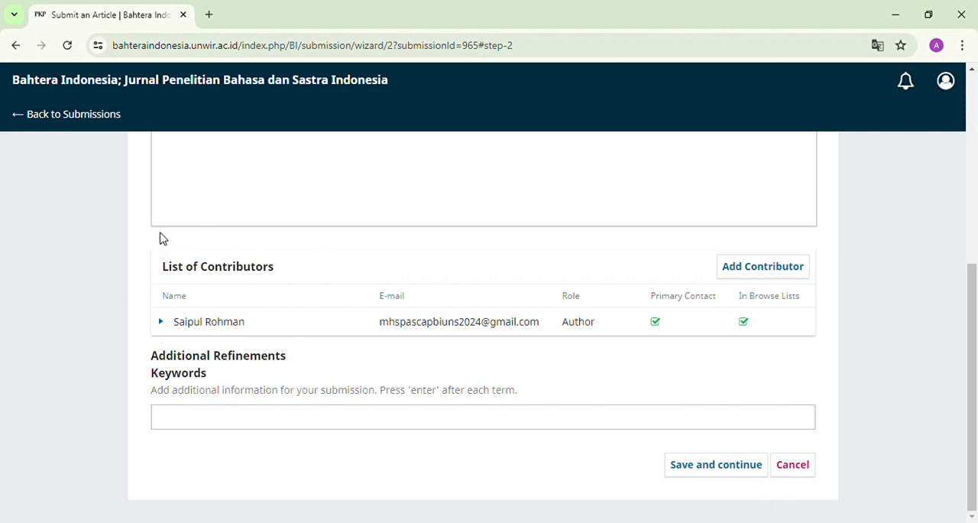
{"action": "left_click_drag", "start_coordinate": [973, 317], "coordinate": [637, 140]}
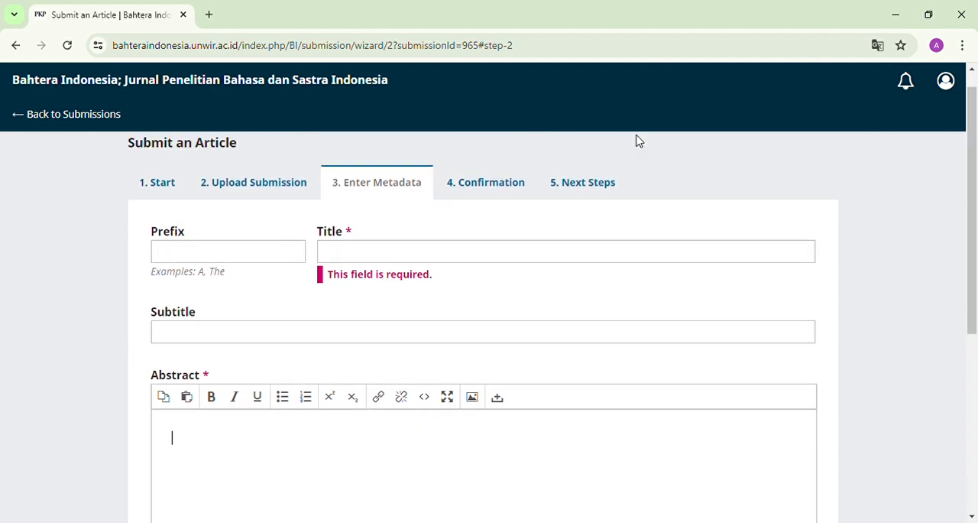
Step: Enter the article title "Konflik Batin Tokoh Utama dalam Novel Bagaimana Cara Mengurangi Berat Badan"
{"action": "left_click", "coordinate": [358, 261]}
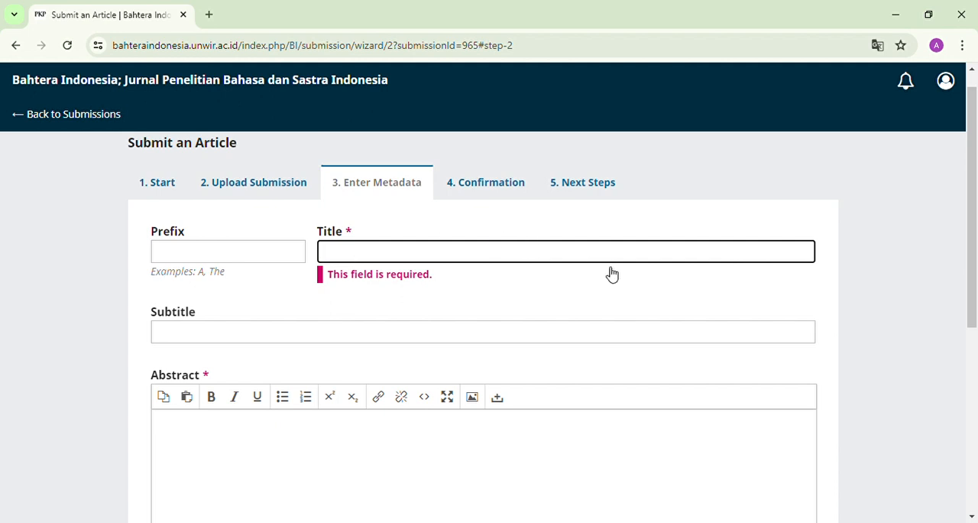
{"action": "type", "text": "Konf"}
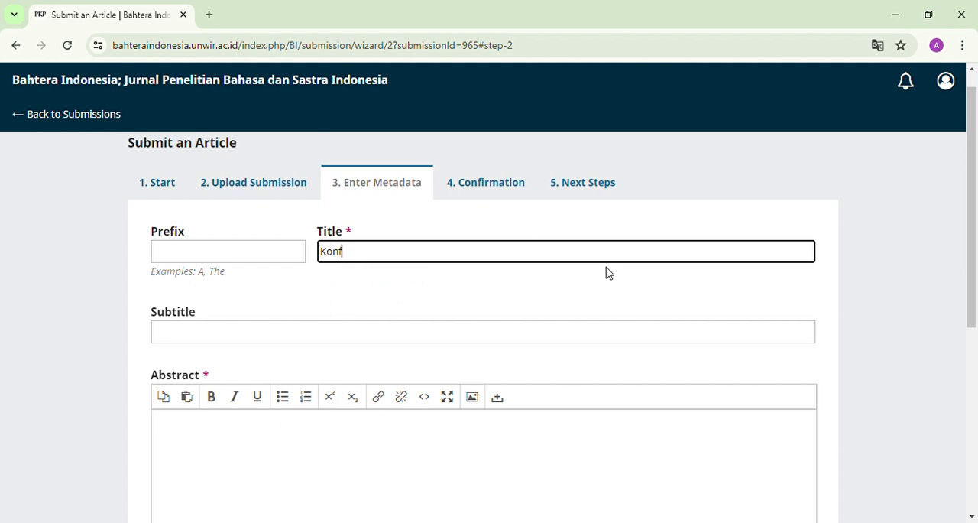
{"action": "type", "text": "lik Batin Tokoh "}
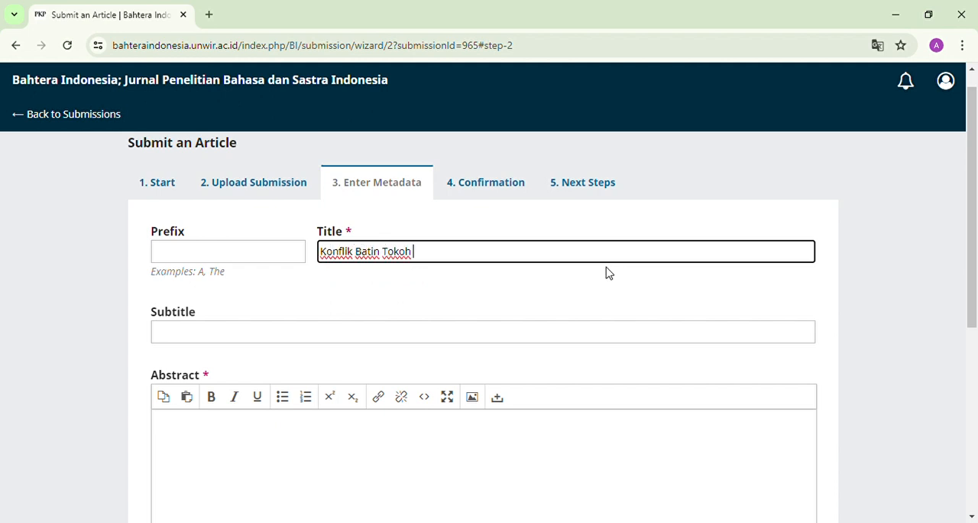
{"action": "type", "text": "Utama dalam"}
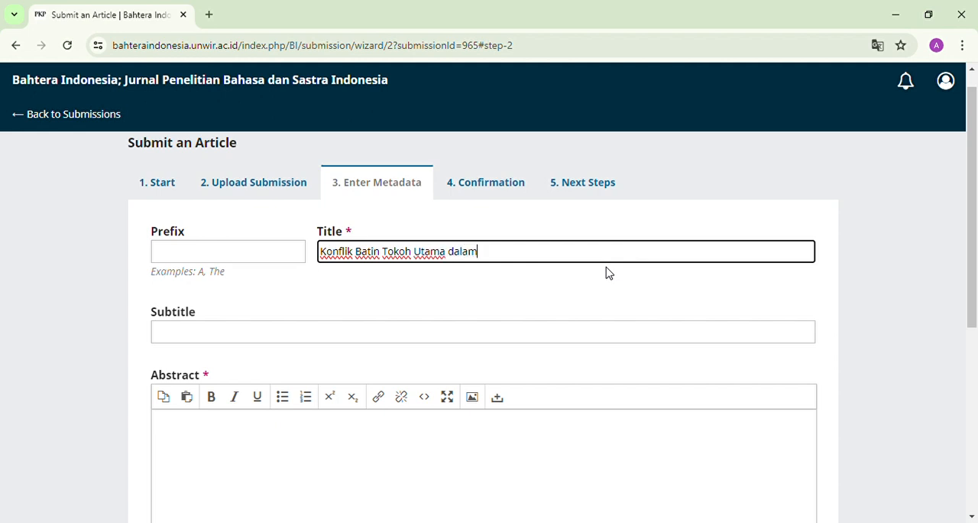
{"action": "type", "text": " Novel Bagaimana"}
{"action": "type", "text": "C"}
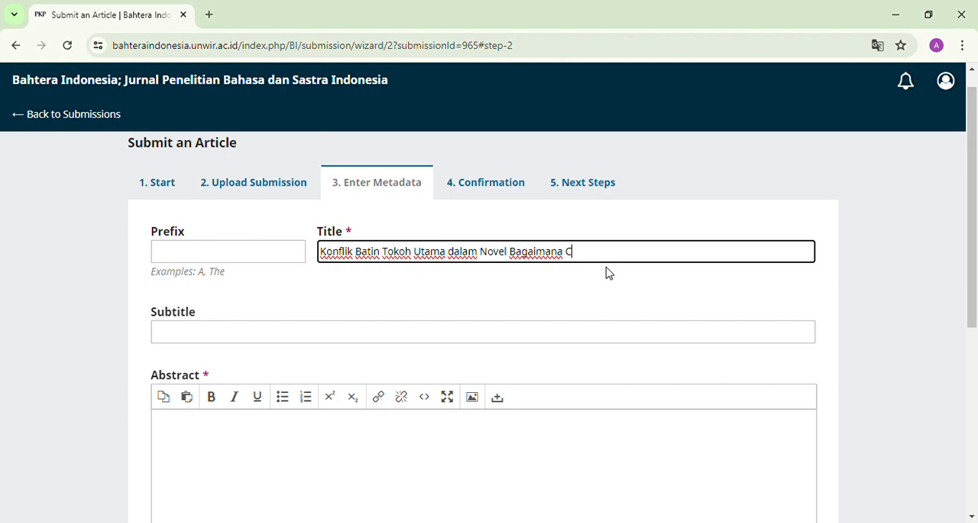
{"action": "type", "text": "ara Mengurangi Berat B"}
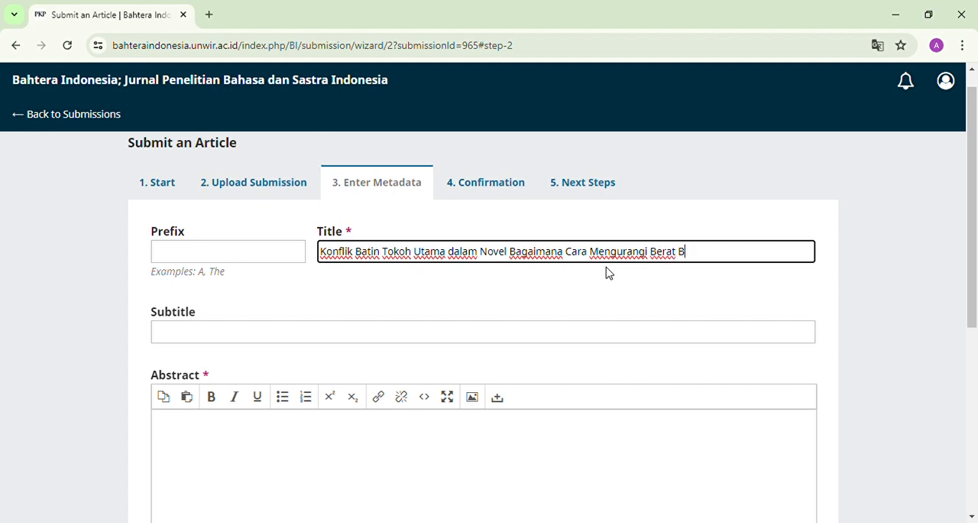
{"action": "type", "text": "adan"}
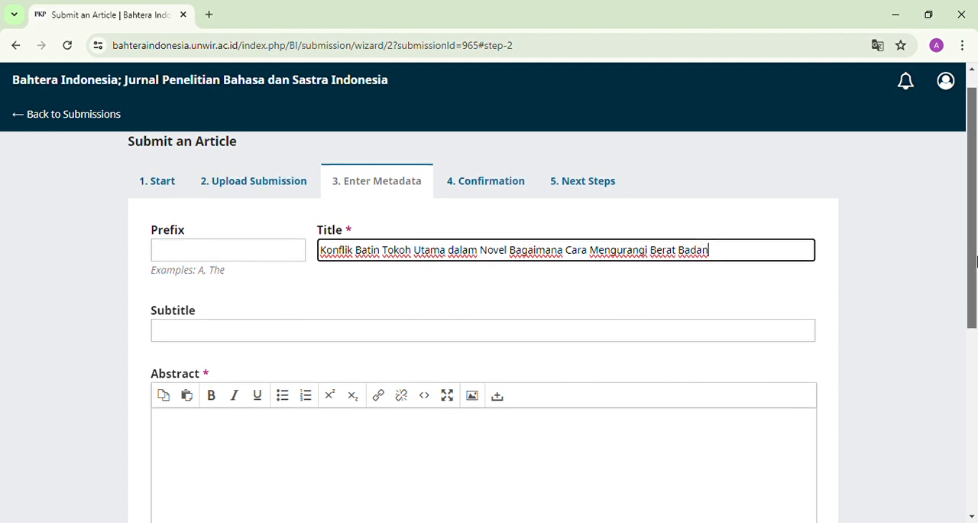
Step: Paste the article's Indonesian abstract into the Abstract field and check the pasted text through to its end
{"action": "left_click_drag", "start_coordinate": [975, 258], "coordinate": [946, 328]}
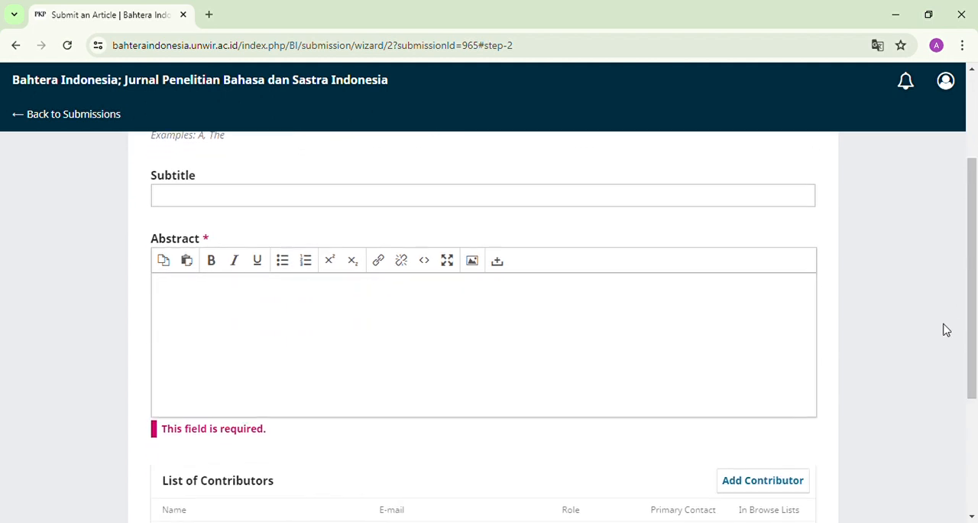
{"action": "left_click", "coordinate": [557, 327]}
{"action": "left_click", "coordinate": [344, 522]}
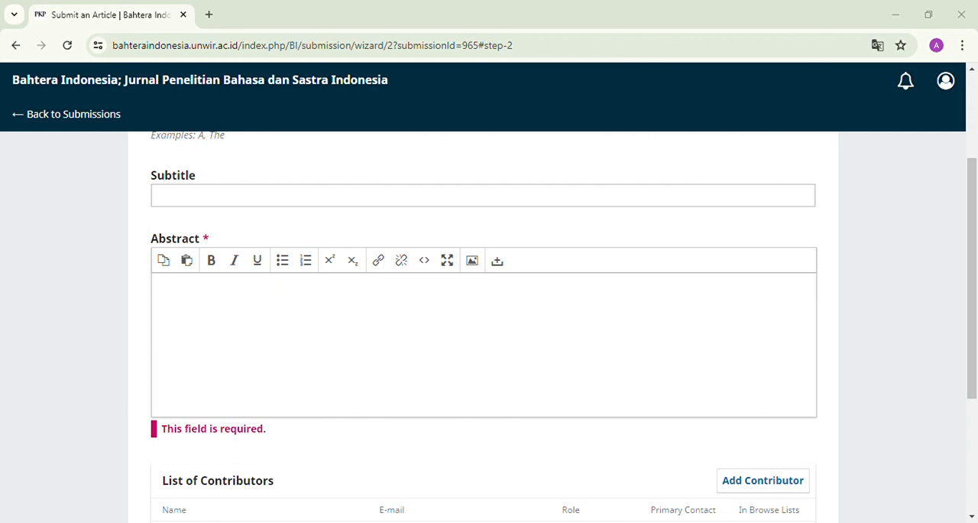
{"action": "left_click", "coordinate": [308, 326]}
{"action": "key", "text": "ctrl+v"}
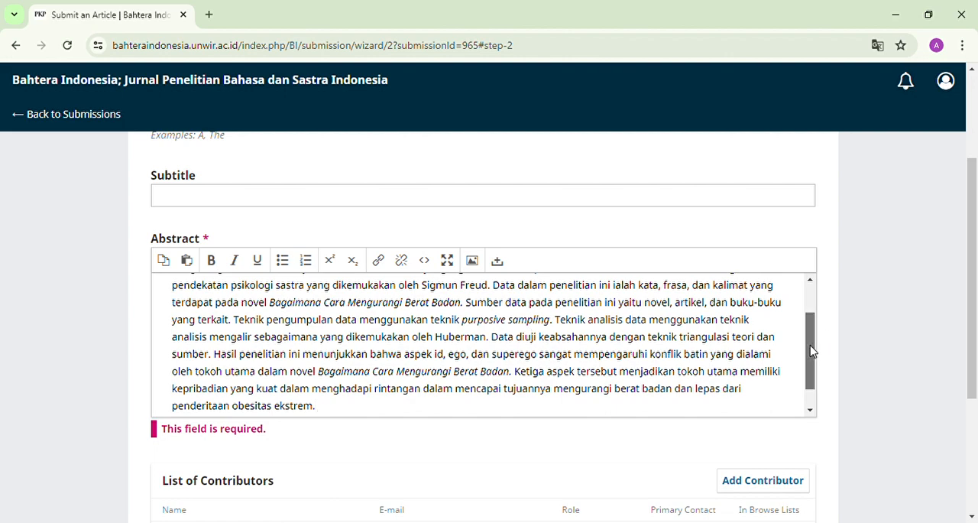
{"action": "left_click_drag", "start_coordinate": [810, 346], "coordinate": [815, 304]}
{"action": "scroll", "coordinate": [798, 336], "scroll_direction": "down", "scroll_amount": 2}
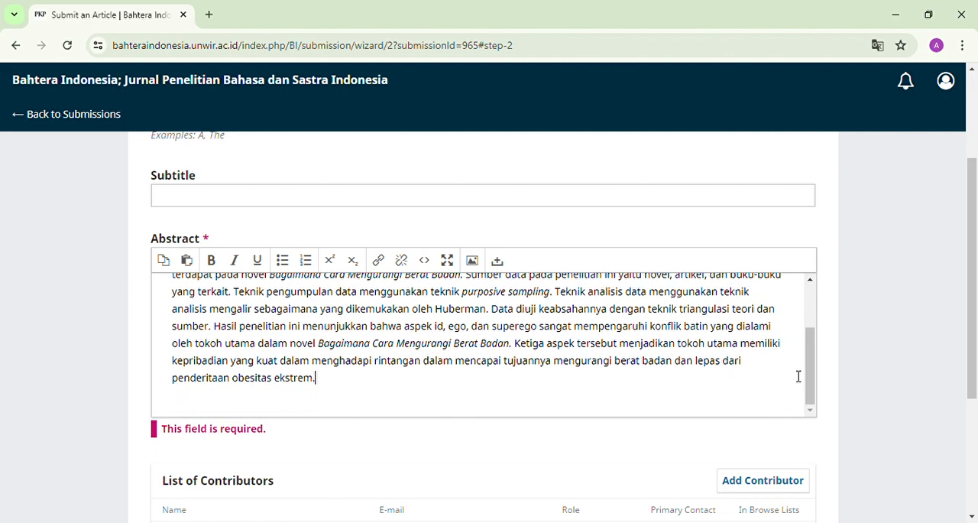
Step: Start adding a contributor to the submission and enter the co-author's given name and family name
{"action": "left_click_drag", "start_coordinate": [977, 306], "coordinate": [965, 381]}
{"action": "left_click_drag", "start_coordinate": [977, 324], "coordinate": [977, 336]}
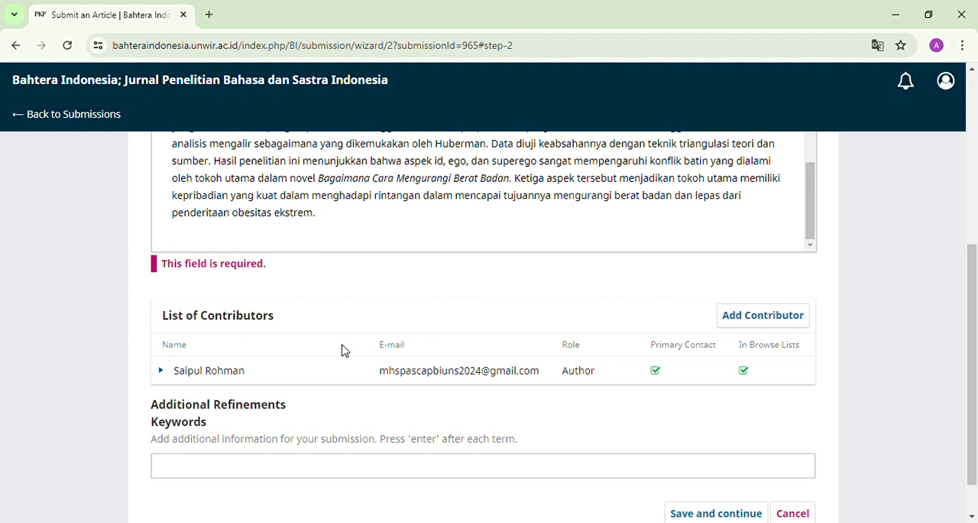
{"action": "left_click", "coordinate": [747, 326]}
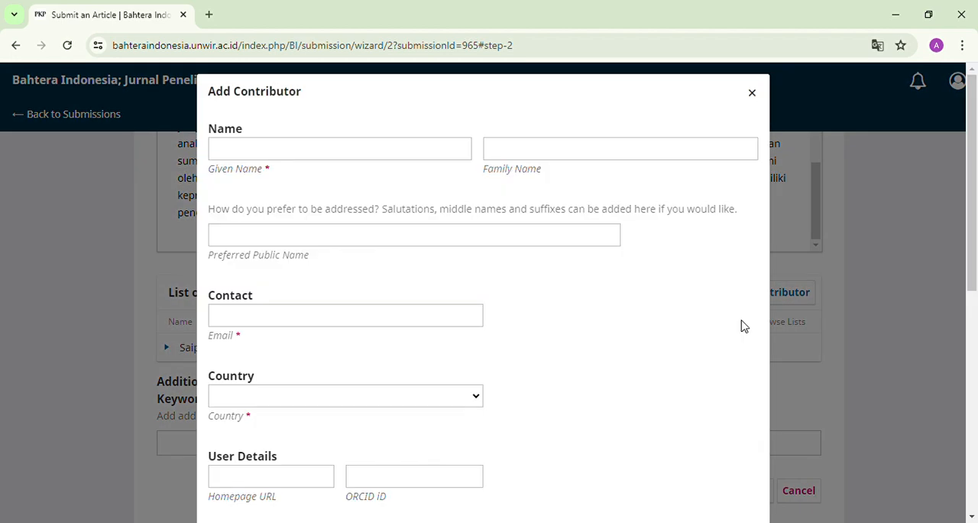
{"action": "left_click", "coordinate": [298, 158]}
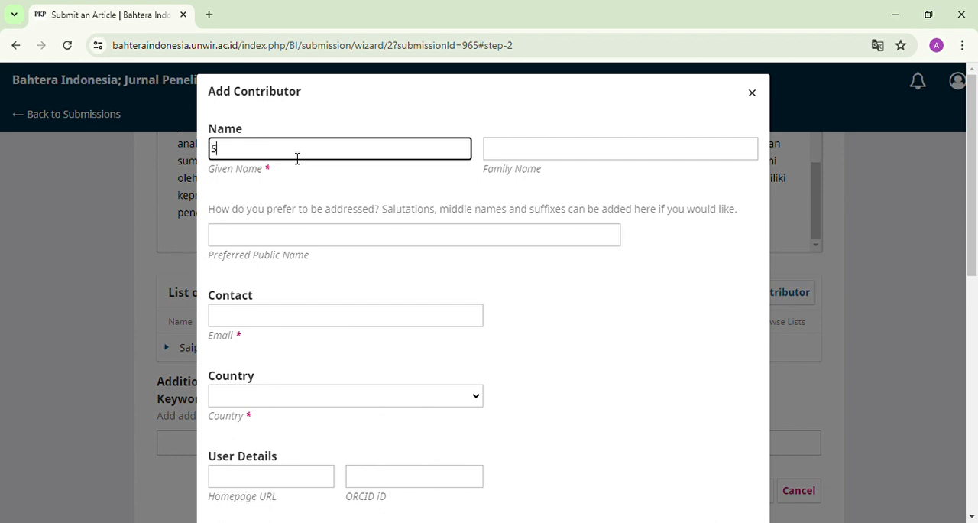
{"action": "type", "text": "umi"}
{"action": "left_click", "coordinate": [493, 157]}
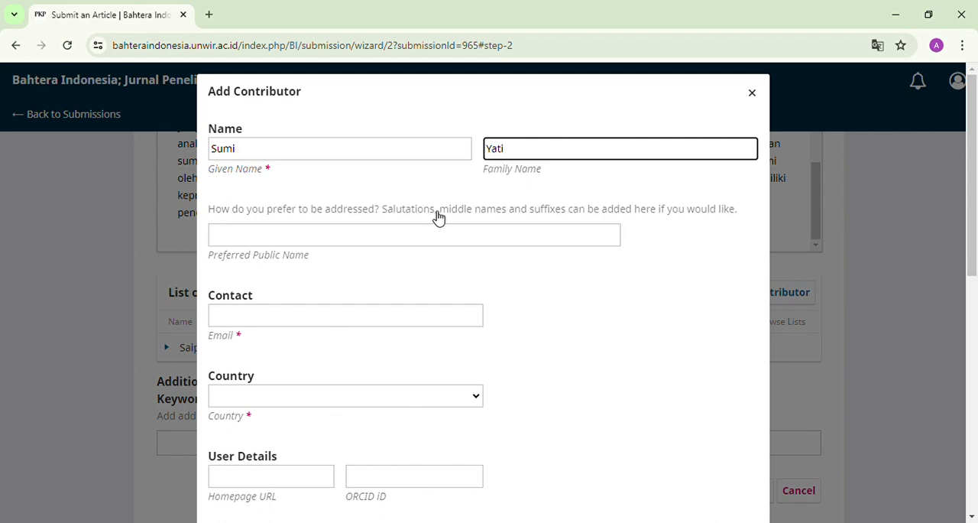
Step: Enter the co-author's contact e-mail address, correcting the spelling of the part before the @ sign
{"action": "left_click", "coordinate": [359, 313]}
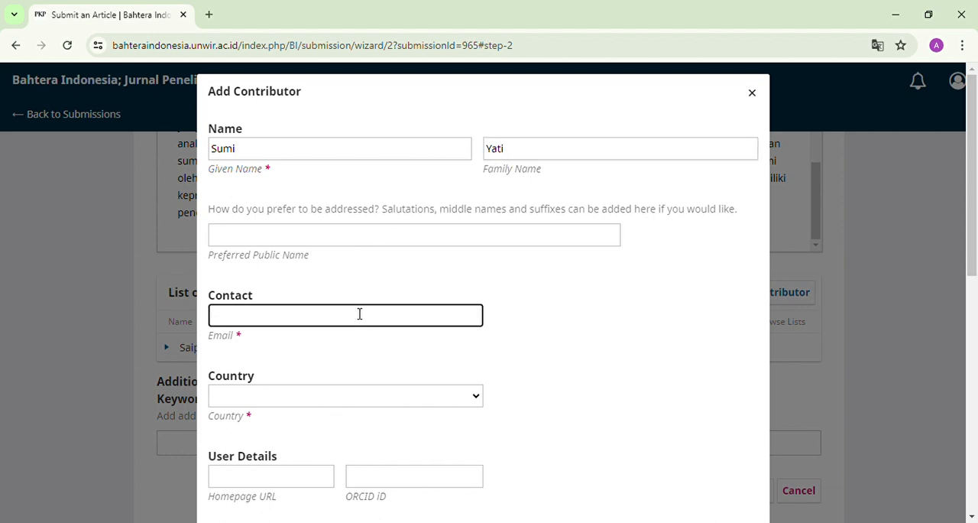
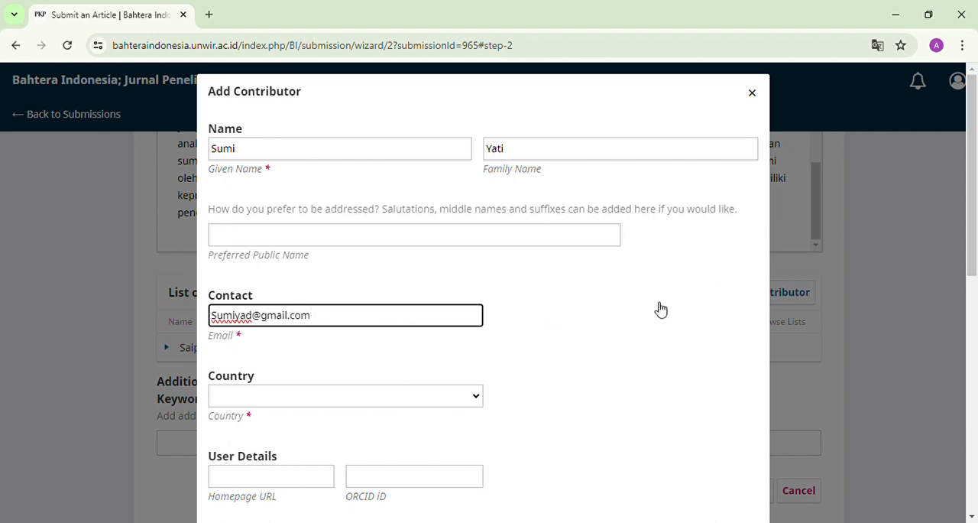
{"action": "left_click", "coordinate": [257, 317]}
{"action": "key", "text": "BackSpace"}
{"action": "type", "text": "ti"}
Step: Set the co-author's country to Indonesia and the affiliation to "Universitas Tri Dharma"
{"action": "left_click", "coordinate": [344, 411]}
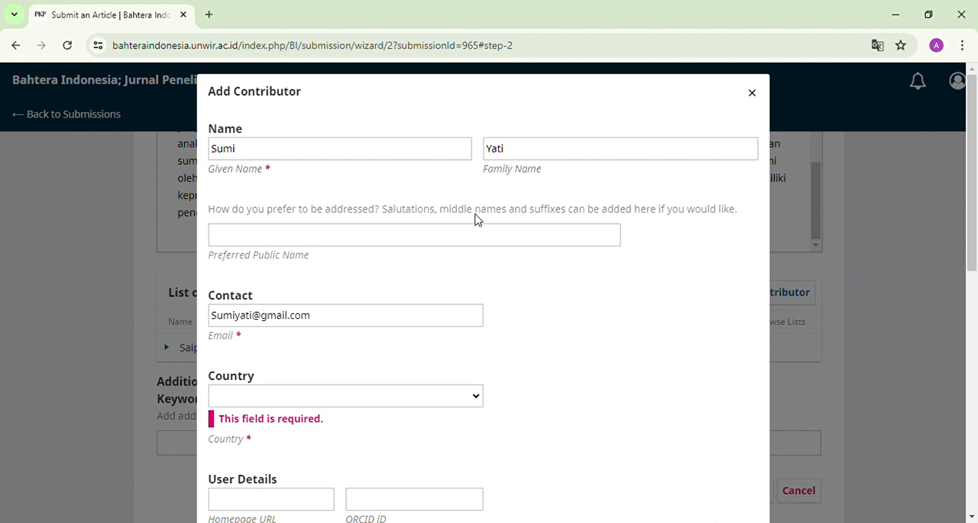
{"action": "left_click", "coordinate": [248, 313]}
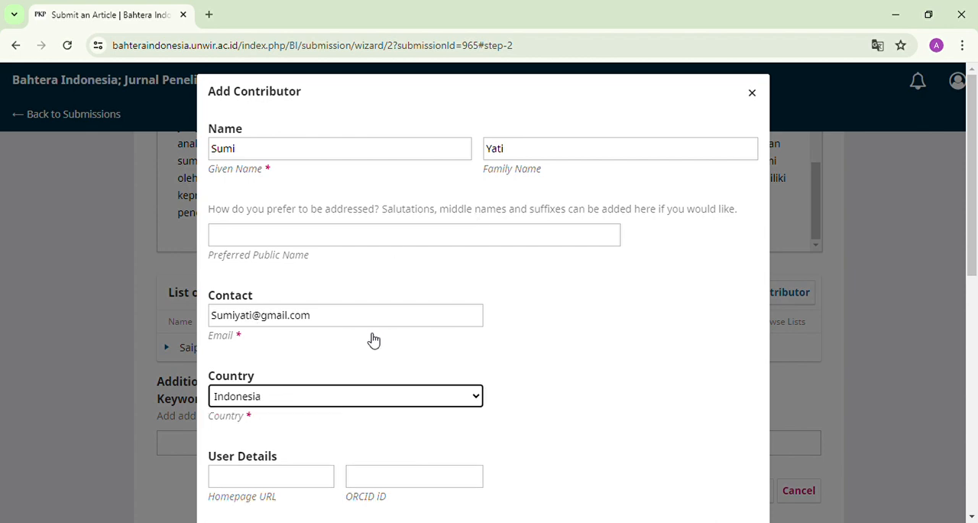
{"action": "left_click_drag", "start_coordinate": [972, 187], "coordinate": [969, 333]}
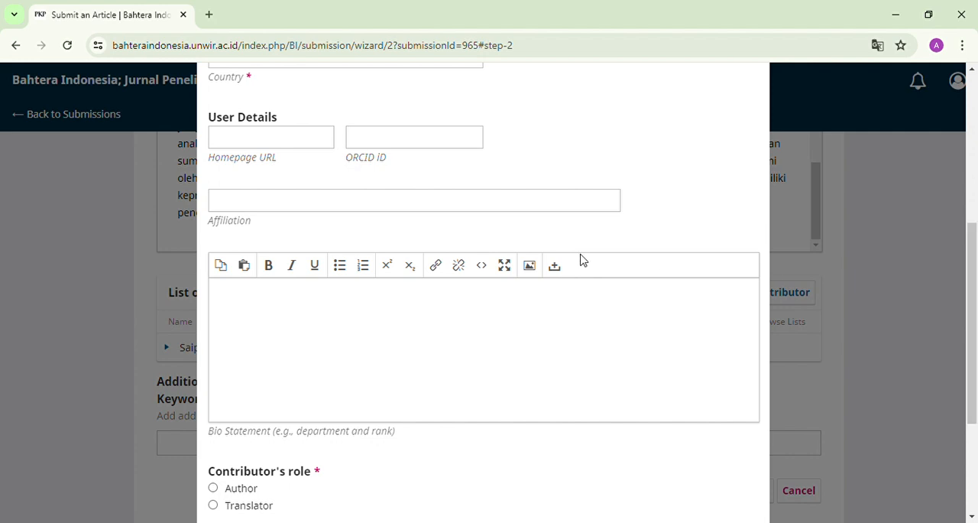
{"action": "left_click", "coordinate": [426, 211]}
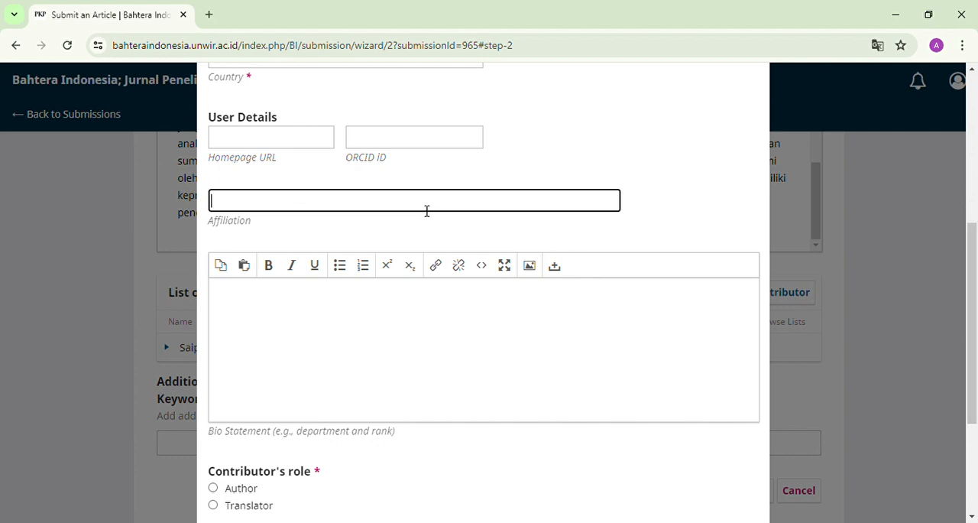
{"action": "type", "text": "Universitas Tri Dhar"}
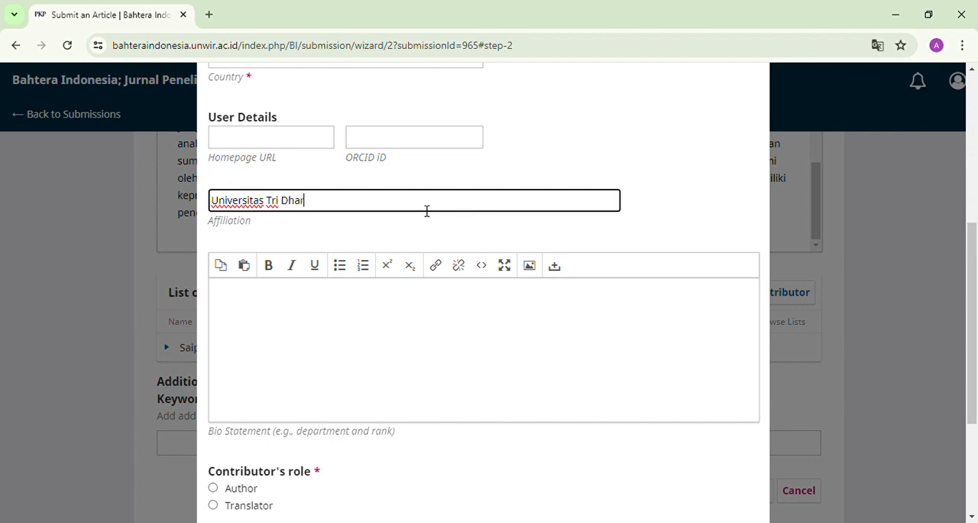
{"action": "type", "text": "ma"}
Step: Give the contributor the Author role without making them principal contact, and save the contributor
{"action": "left_click_drag", "start_coordinate": [975, 258], "coordinate": [924, 321]}
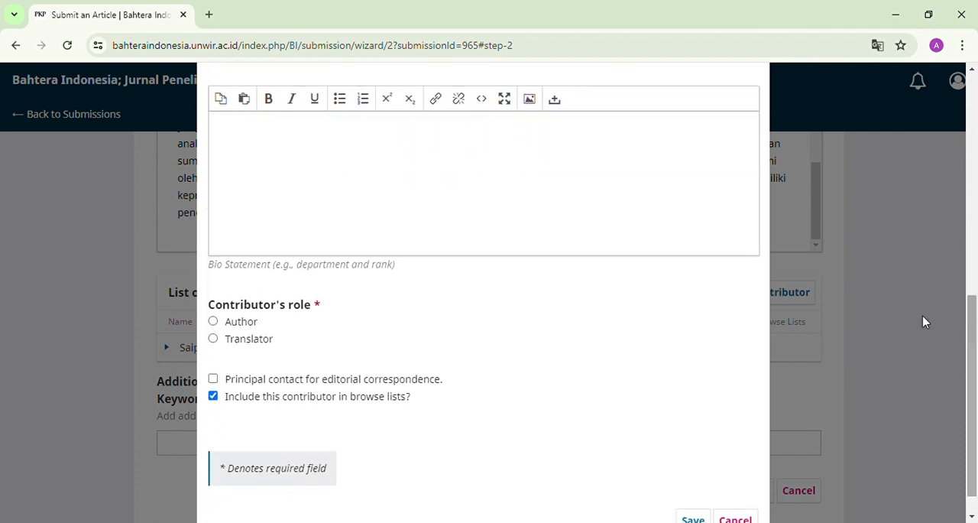
{"action": "left_click", "coordinate": [214, 323]}
{"action": "left_click_drag", "start_coordinate": [976, 403], "coordinate": [977, 432]}
{"action": "left_click", "coordinate": [701, 494]}
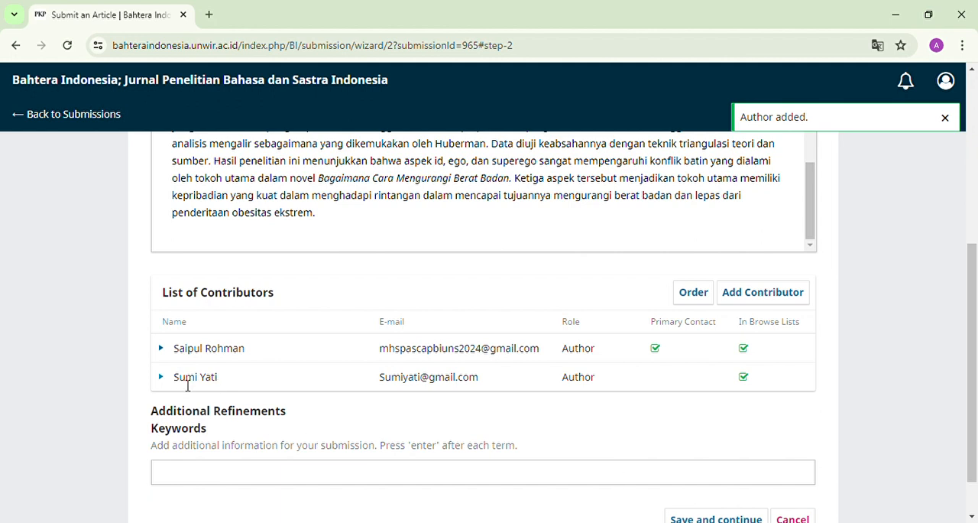
{"action": "left_click_drag", "start_coordinate": [220, 379], "coordinate": [177, 386]}
{"action": "left_click_drag", "start_coordinate": [185, 350], "coordinate": [246, 351]}
{"action": "left_click", "coordinate": [320, 377]}
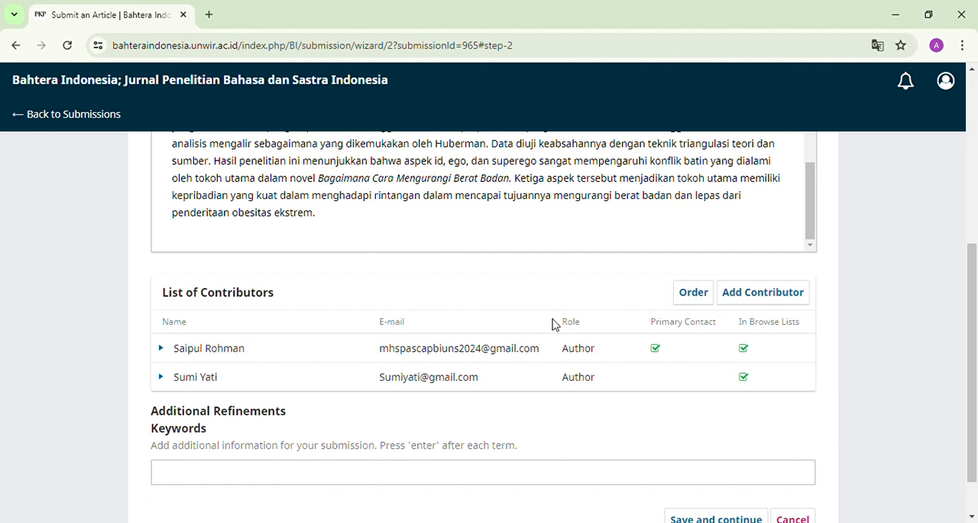
{"action": "left_click", "coordinate": [745, 296]}
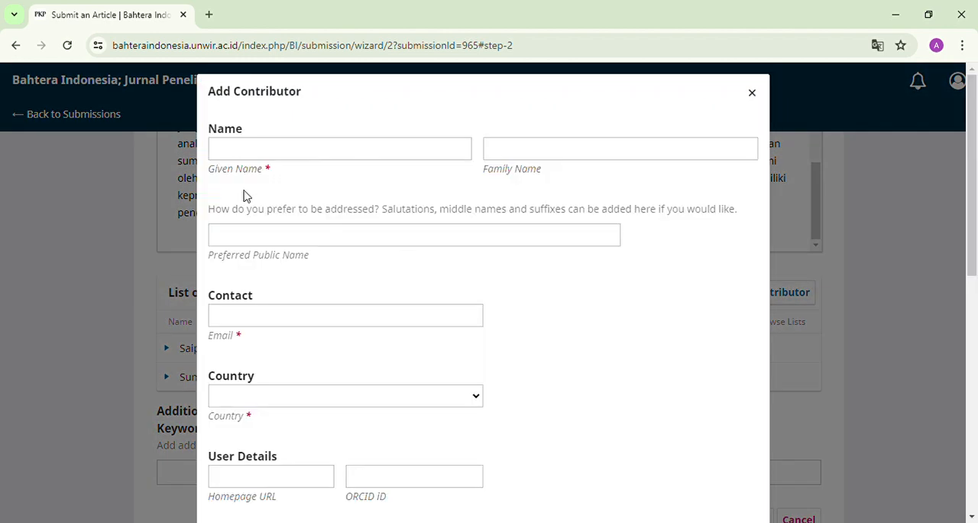
{"action": "left_click", "coordinate": [249, 156]}
{"action": "left_click", "coordinate": [504, 156]}
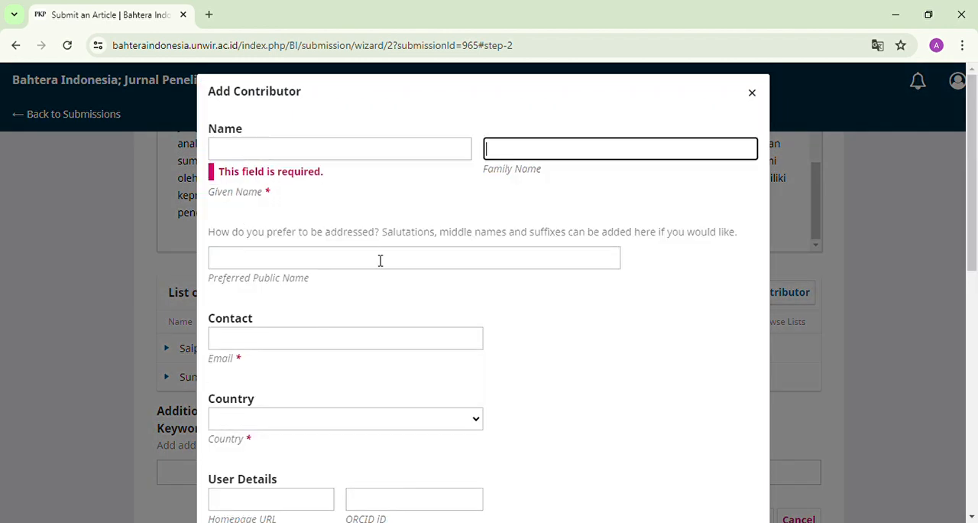
{"action": "left_click", "coordinate": [312, 156]}
{"action": "left_click", "coordinate": [527, 149]}
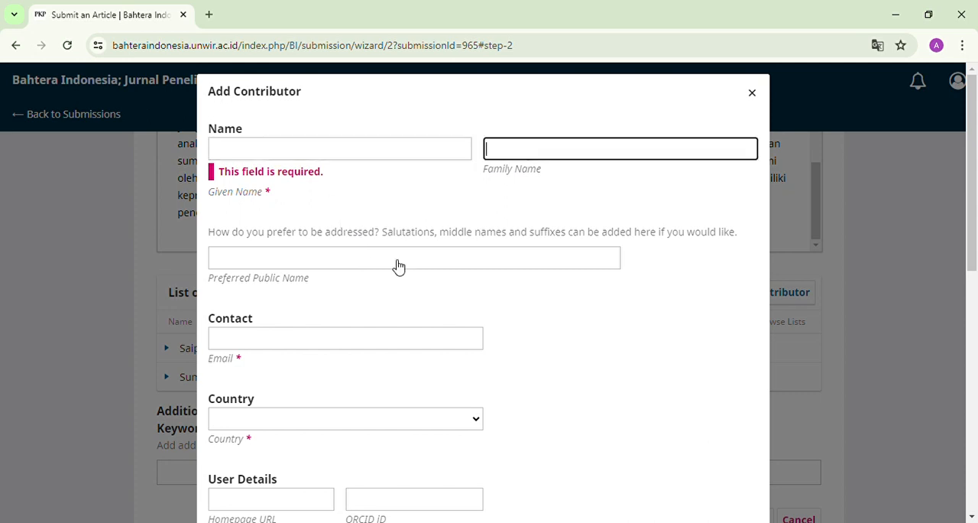
{"action": "left_click", "coordinate": [309, 351]}
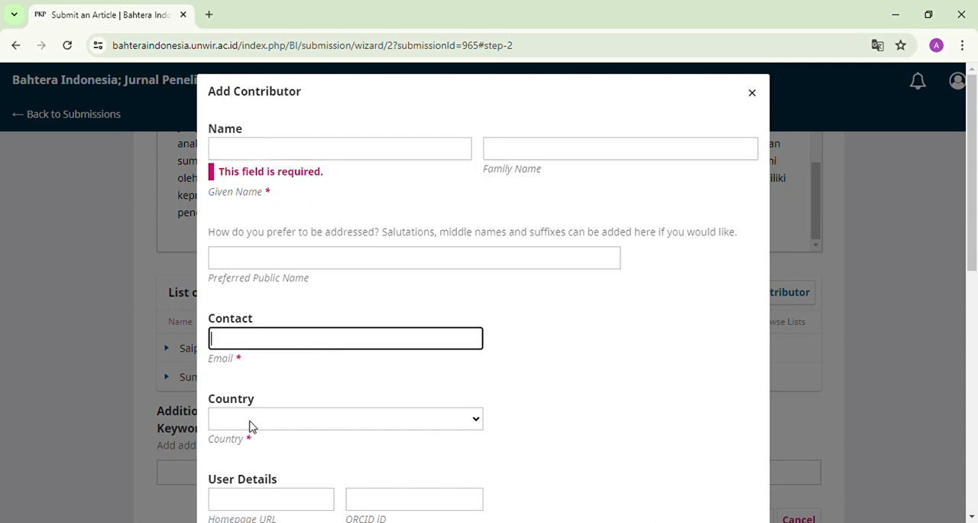
{"action": "left_click_drag", "start_coordinate": [976, 192], "coordinate": [977, 146]}
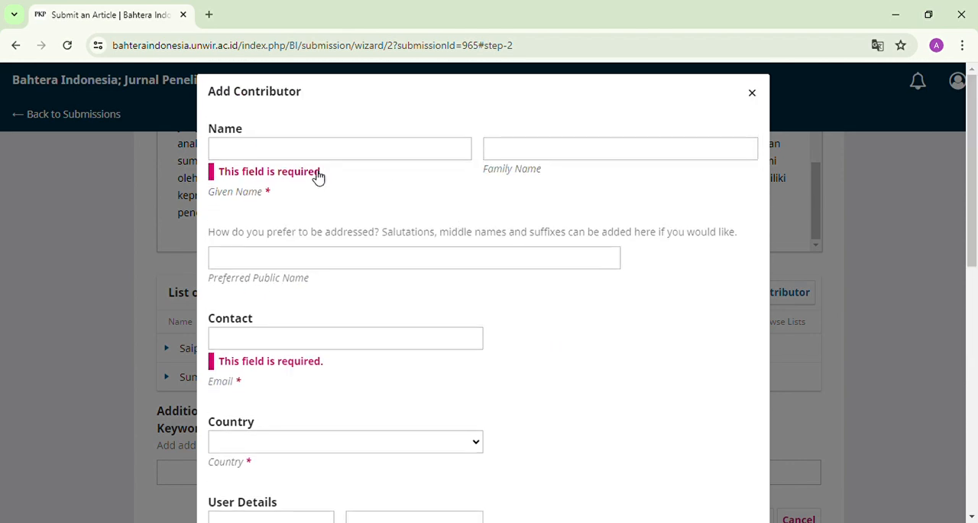
{"action": "left_click", "coordinate": [290, 151]}
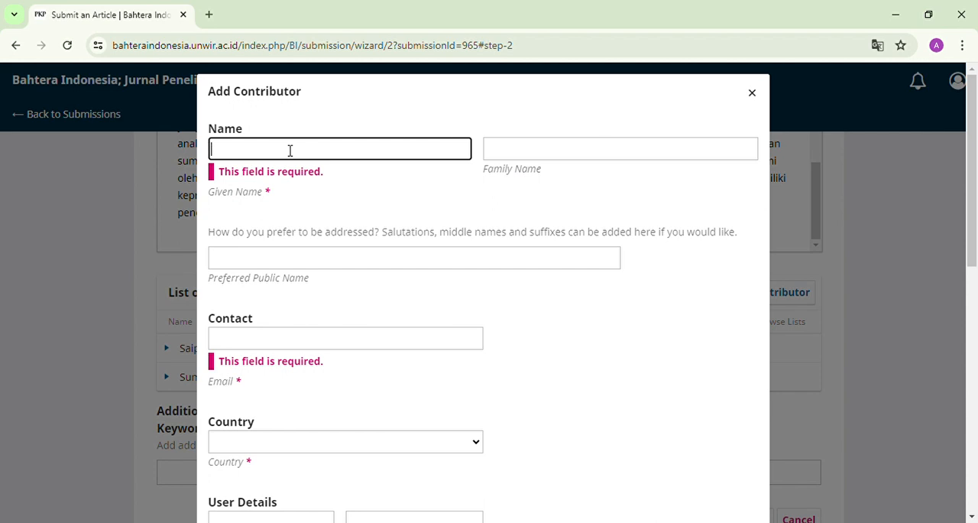
{"action": "type", "text": "Sumi"}
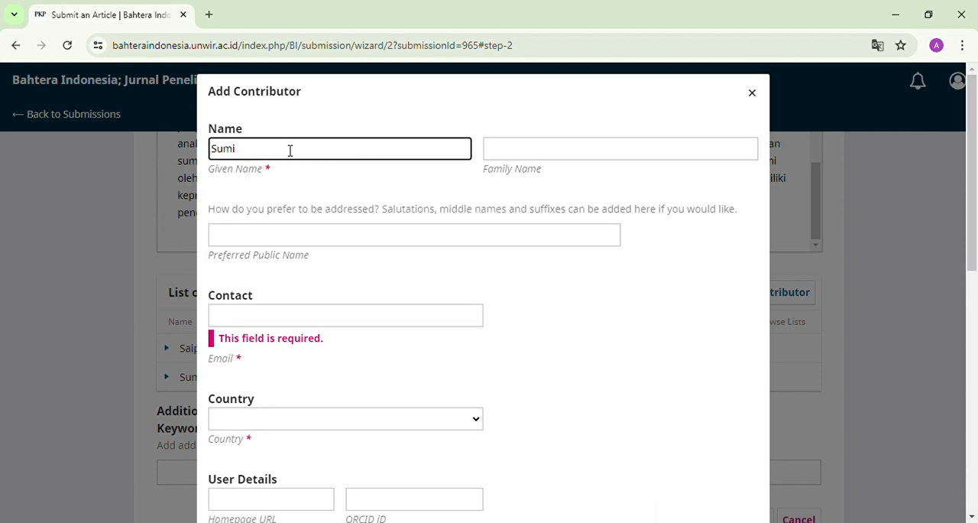
{"action": "left_click", "coordinate": [532, 149]}
{"action": "type", "text": "S"}
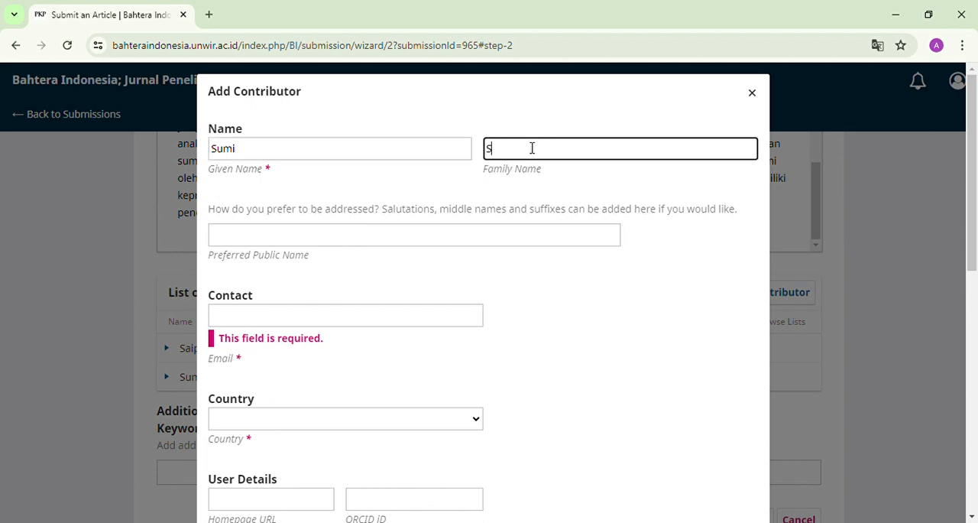
{"action": "type", "text": "umi"}
{"action": "key", "text": "BackSpace"}
{"action": "key", "text": "BackSpace"}
{"action": "key", "text": "BackSpace"}
{"action": "left_click", "coordinate": [443, 156]}
{"action": "key", "text": "BackSpace"}
{"action": "key", "text": "BackSpace"}
{"action": "key", "text": "BackSpace"}
{"action": "key", "text": "BackSpace"}
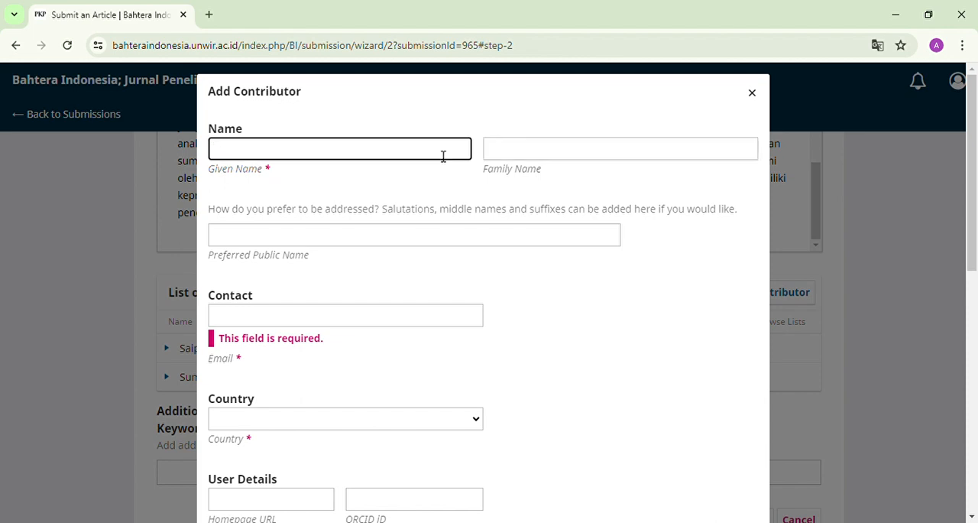
{"action": "left_click", "coordinate": [752, 96]}
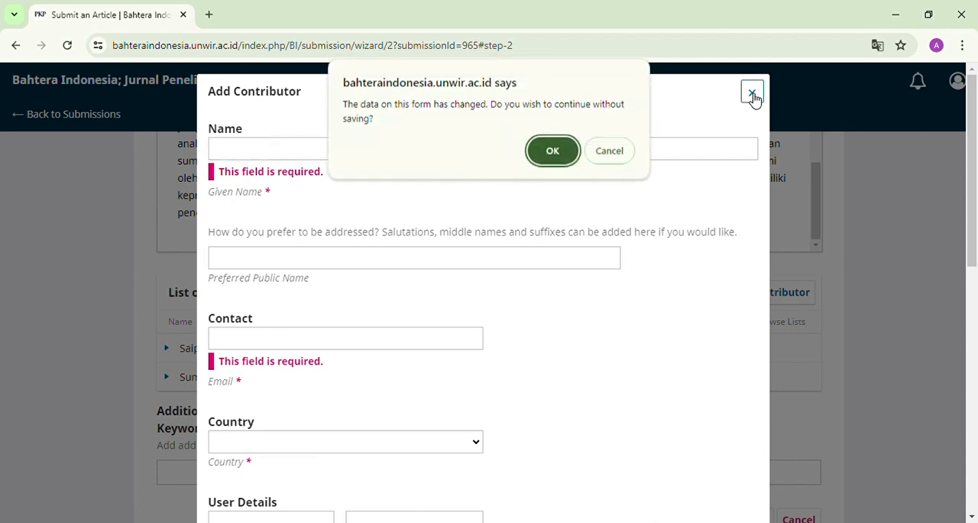
{"action": "left_click", "coordinate": [553, 150]}
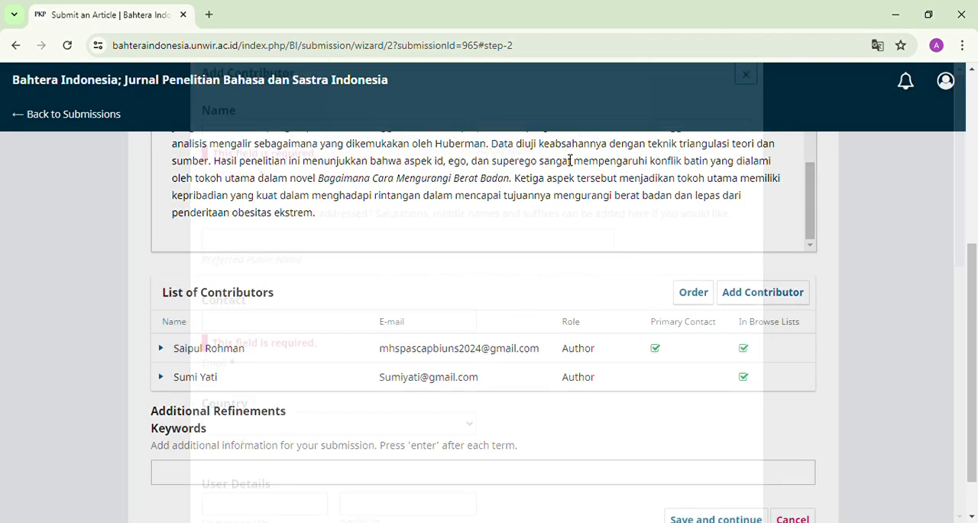
Step: Paste the article's keyword list, ending in "Psikologi Sastra", into the submission's Keywords field
{"action": "scroll", "coordinate": [976, 371], "scroll_direction": "down", "scroll_amount": 1}
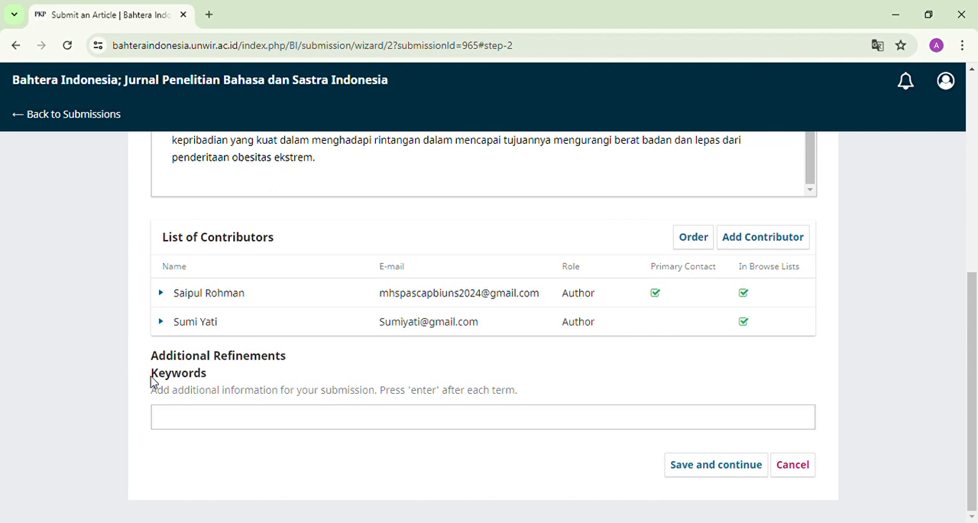
{"action": "left_click_drag", "start_coordinate": [152, 378], "coordinate": [226, 378]}
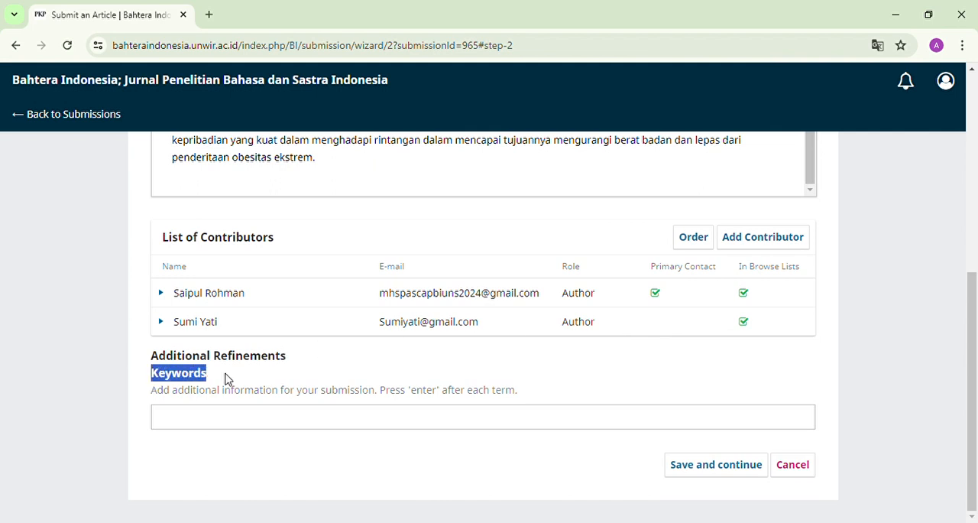
{"action": "left_click", "coordinate": [250, 422]}
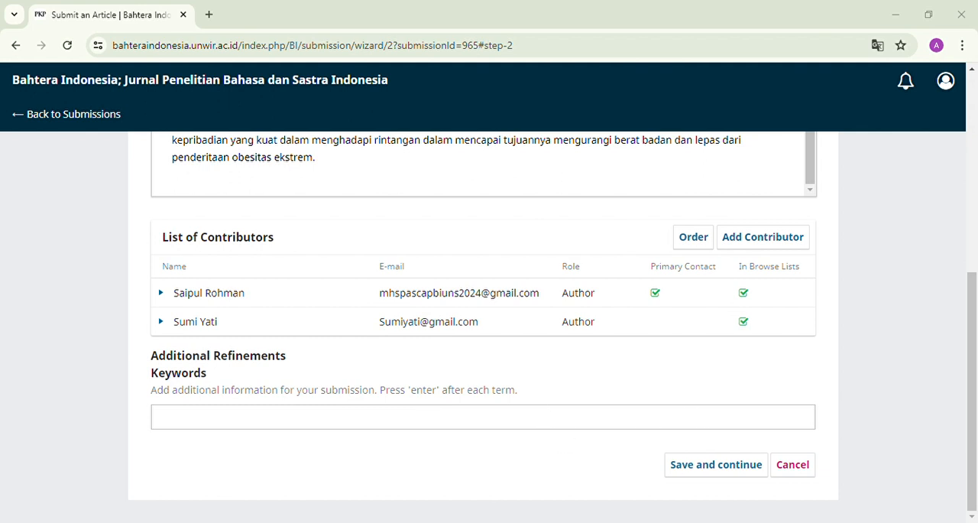
{"action": "key", "text": "ctrl+v"}
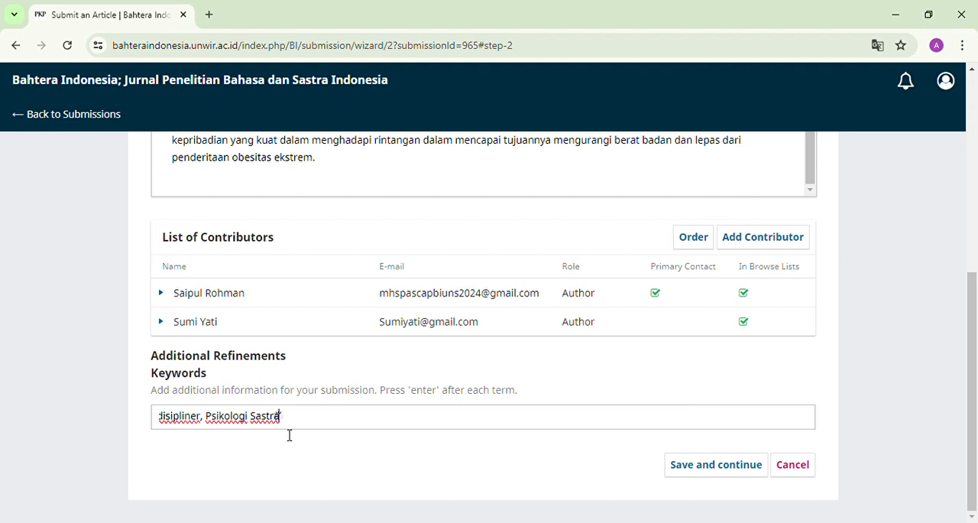
Step: Trim the pasted keyword text to "Bagaimana Cara Mengurangi Berat Badan" and add it as a single keyword
{"action": "left_click_drag", "start_coordinate": [290, 422], "coordinate": [204, 425]}
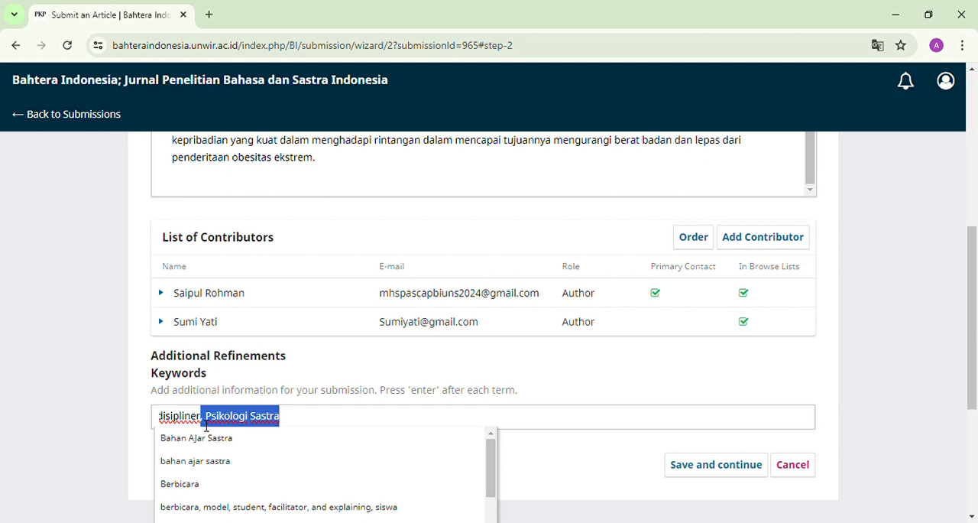
{"action": "key", "text": "BackSpace"}
{"action": "key", "text": "BackSpace"}
{"action": "key", "text": "BackSpace"}
{"action": "key", "text": "BackSpace"}
{"action": "key", "text": "BackSpace"}
{"action": "key", "text": "BackSpace"}
{"action": "key", "text": "BackSpace"}
{"action": "key", "text": "BackSpace"}
{"action": "key", "text": "BackSpace"}
{"action": "key", "text": "BackSpace"}
{"action": "key", "text": "BackSpace"}
{"action": "key", "text": "BackSpace"}
{"action": "key", "text": "BackSpace"}
{"action": "key", "text": "BackSpace"}
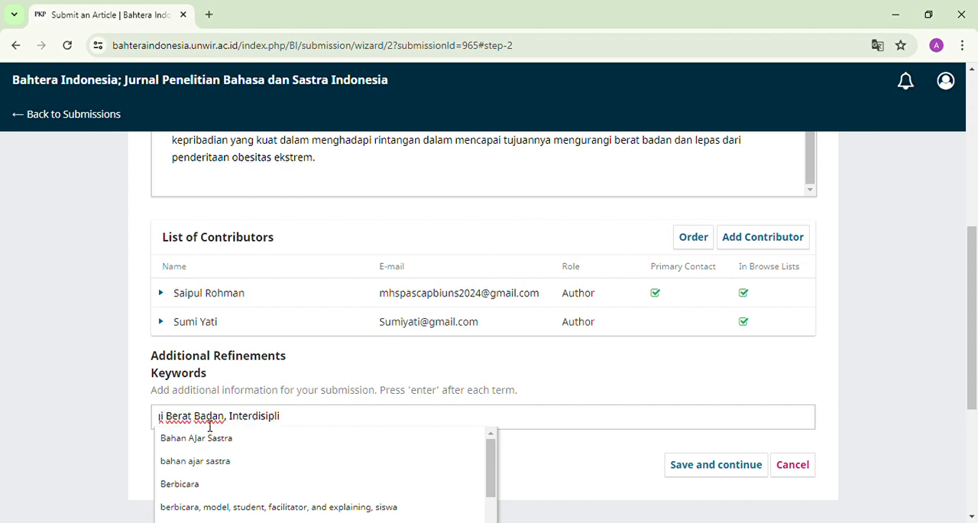
{"action": "key", "text": "BackSpace"}
{"action": "key", "text": "BackSpace"}
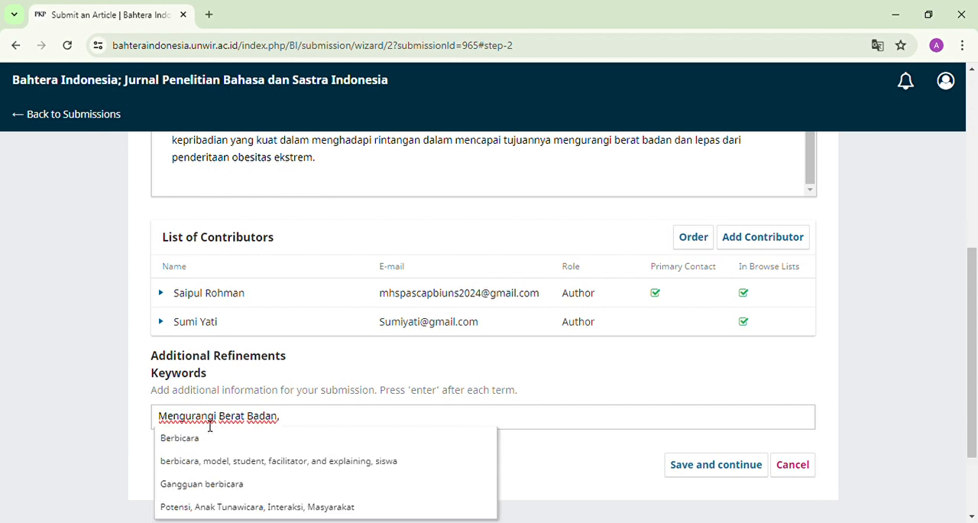
{"action": "key", "text": "BackSpace"}
{"action": "key", "text": "BackSpace"}
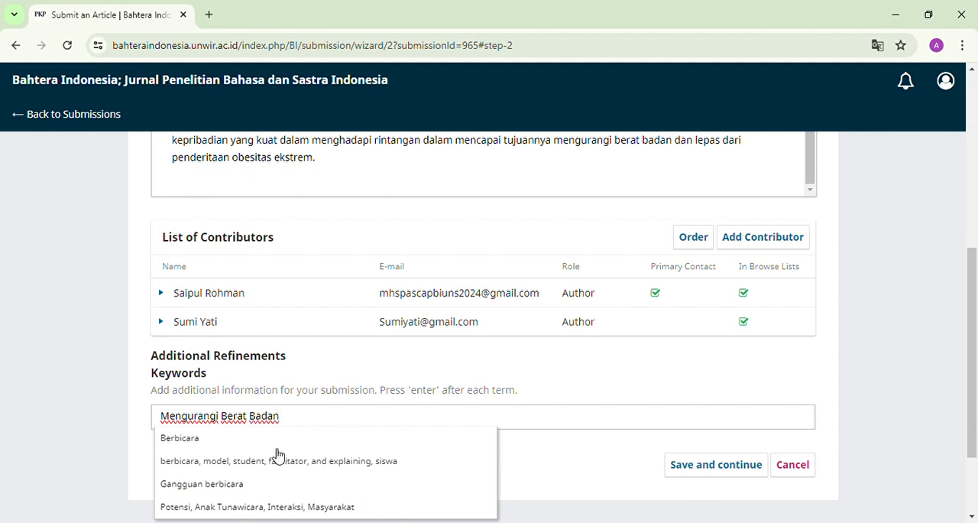
{"action": "key", "text": "Return"}
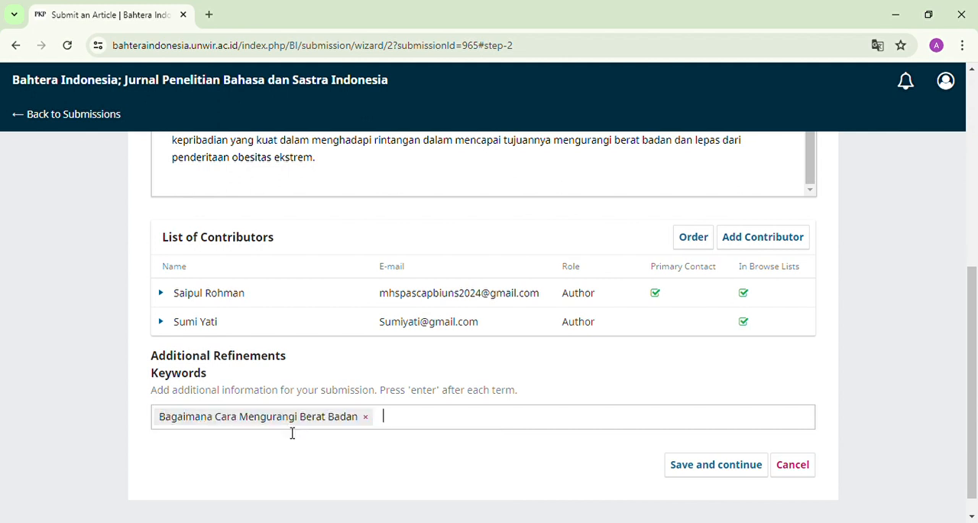
Step: Add "Psikologi Sastra" and "Konflik Batin" as two more separate keywords
{"action": "type", "text": "Psikol"}
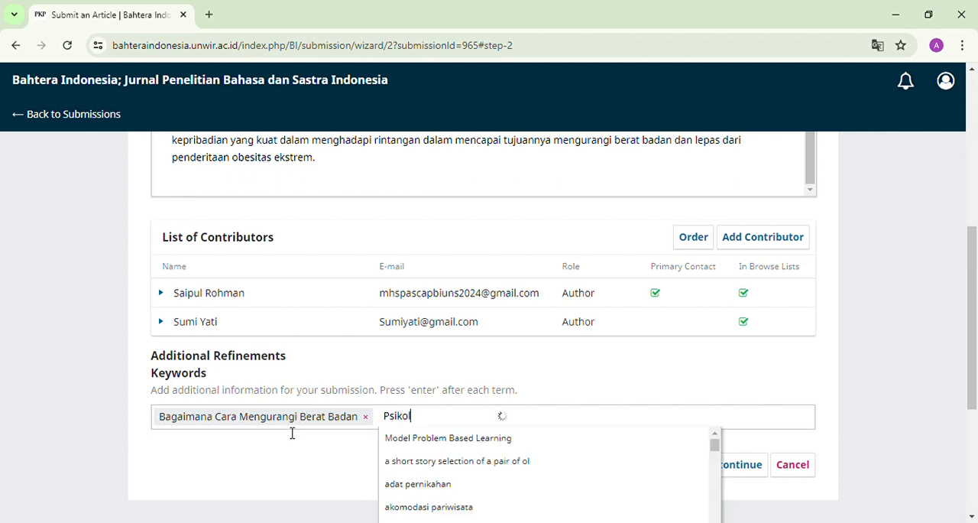
{"action": "type", "text": "ogi"}
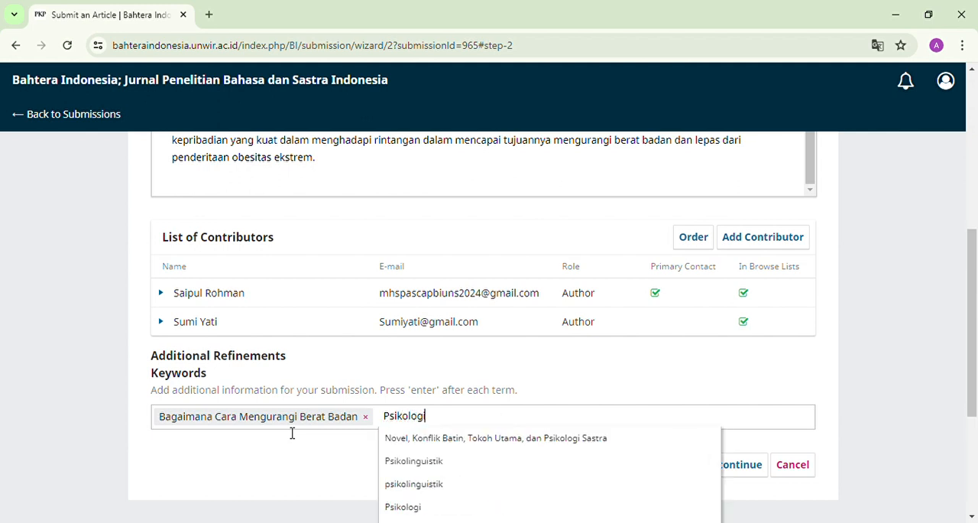
{"action": "type", "text": " Sastra"}
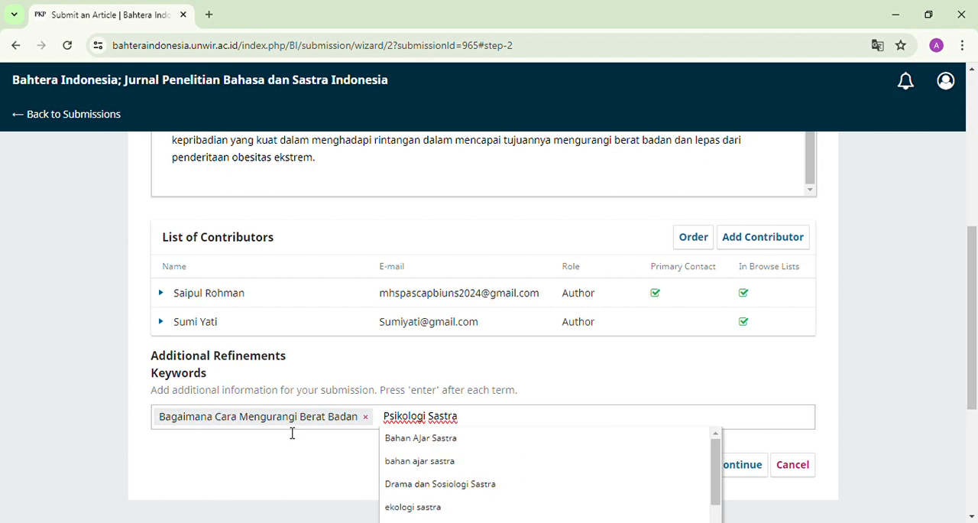
{"action": "key", "text": "Return"}
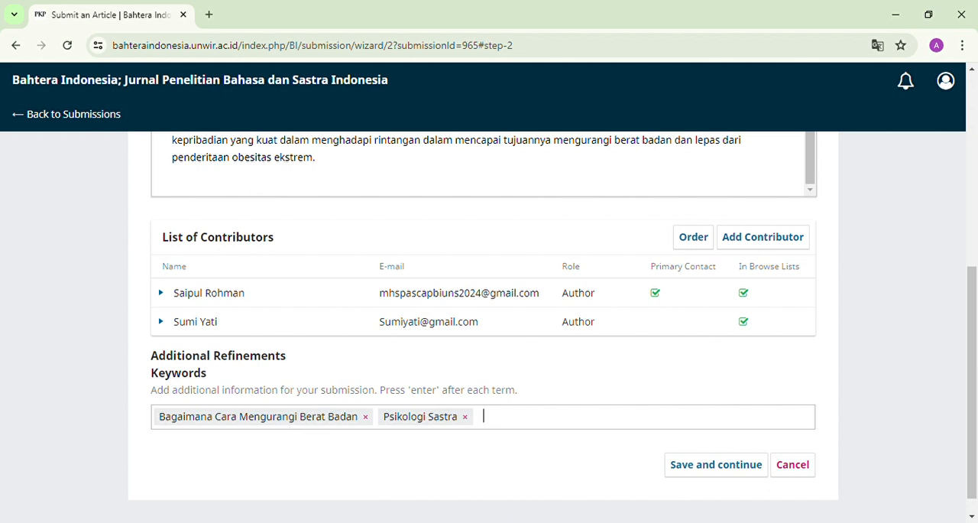
{"action": "type", "text": "Konflik Batin"}
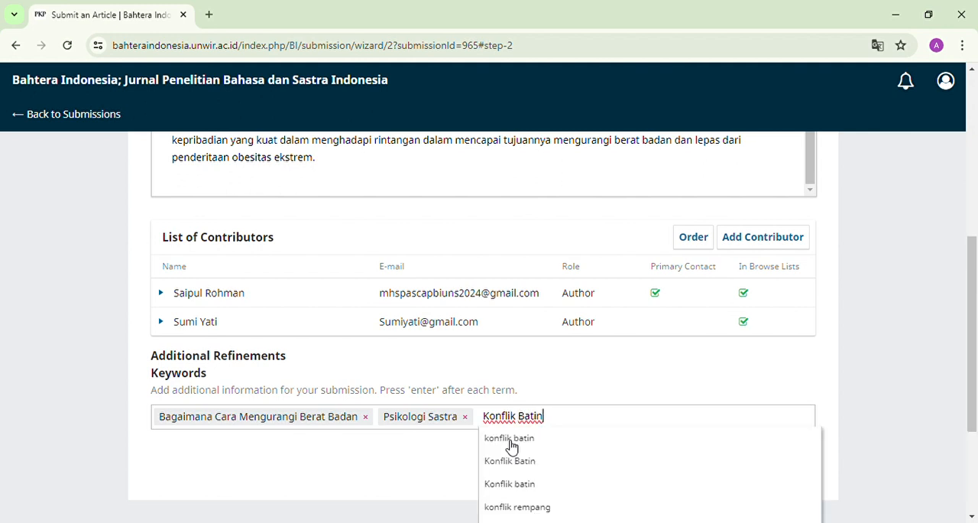
{"action": "key", "text": "Return"}
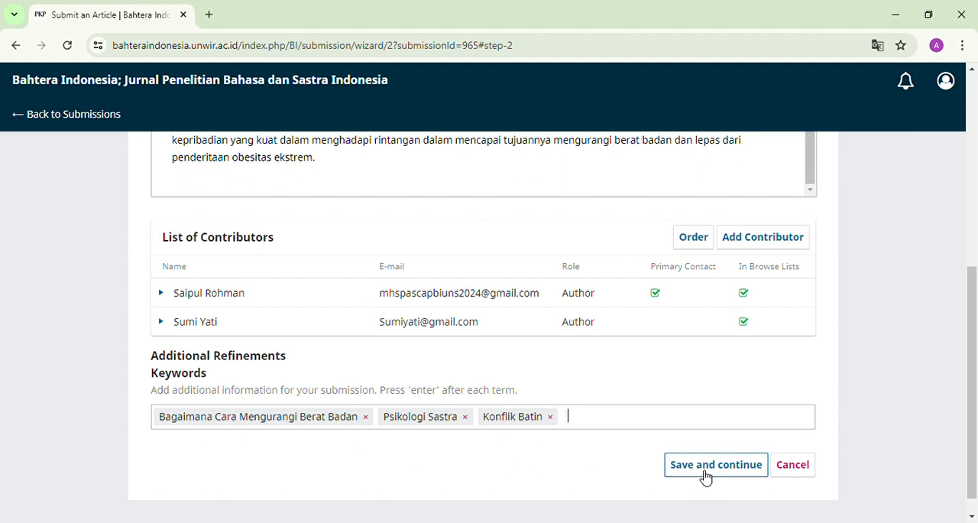
Step: Save the metadata, finish the submission and confirm sending the article to the journal
{"action": "left_click_drag", "start_coordinate": [972, 384], "coordinate": [976, 405]}
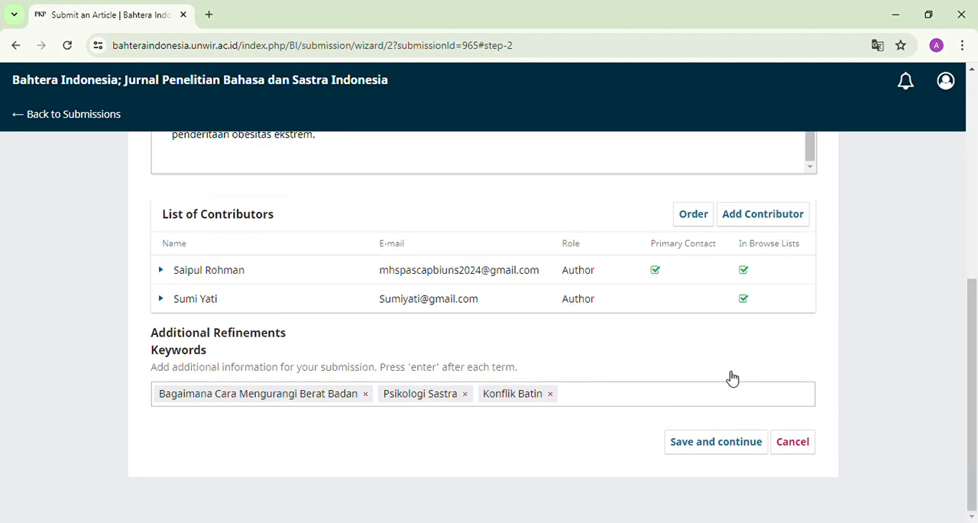
{"action": "left_click", "coordinate": [702, 447]}
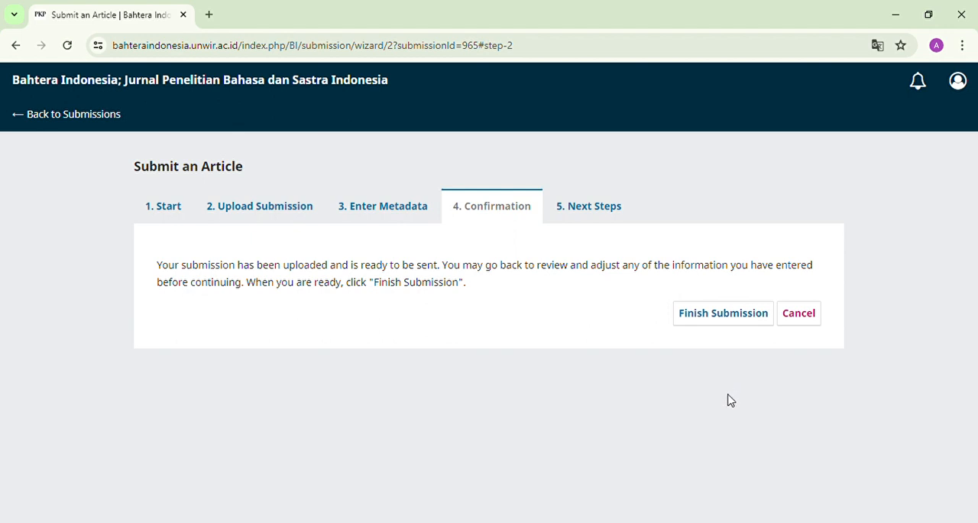
{"action": "left_click", "coordinate": [704, 321]}
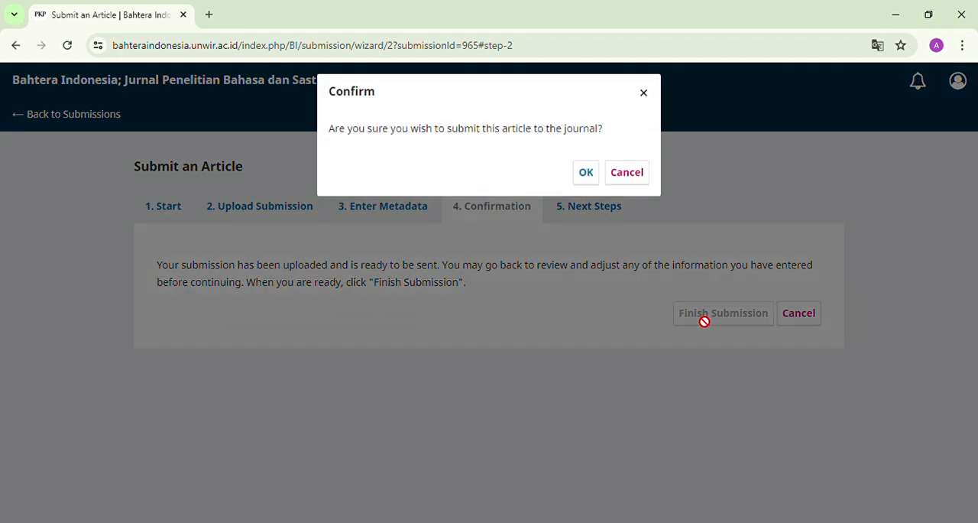
{"action": "left_click", "coordinate": [586, 172]}
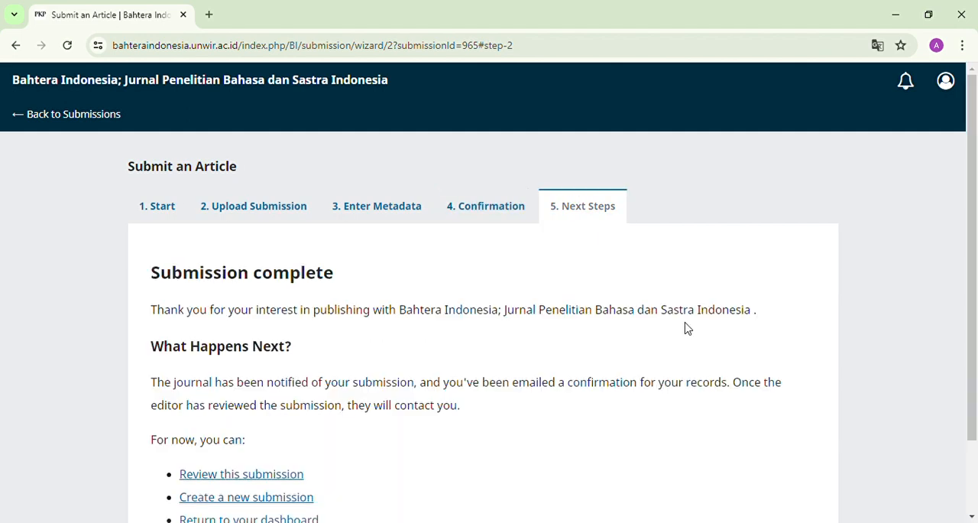
Step: Return to the submissions list and view the submitted article "Konflik Batin Tokoh Utama dalam Novel Bagaimana Cara Mengurangi Berat Badan"
{"action": "left_click_drag", "start_coordinate": [972, 257], "coordinate": [977, 231]}
{"action": "left_click_drag", "start_coordinate": [975, 192], "coordinate": [976, 192]}
{"action": "left_click", "coordinate": [86, 128]}
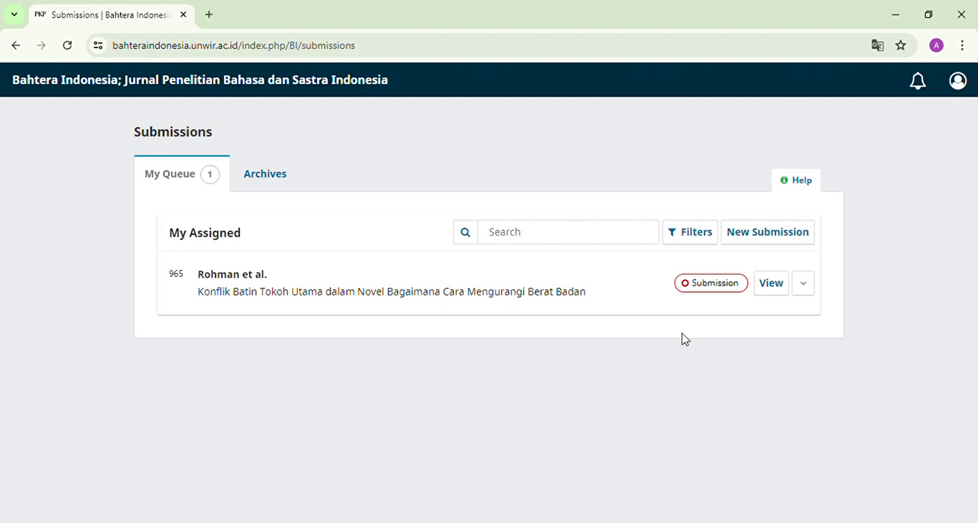
{"action": "left_click", "coordinate": [773, 292]}
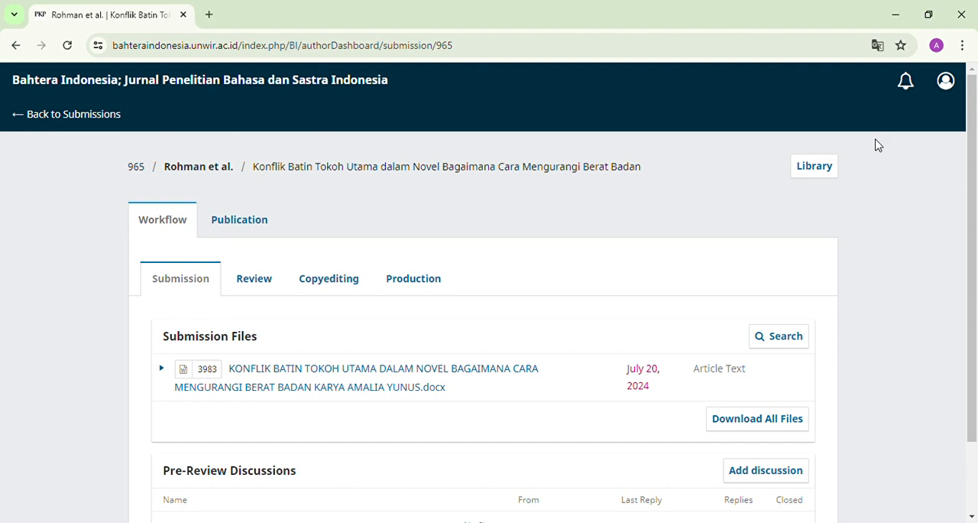
Step: Examine the article's workflow page, including its submission files and pre-review discussions
{"action": "left_click_drag", "start_coordinate": [976, 258], "coordinate": [977, 238]}
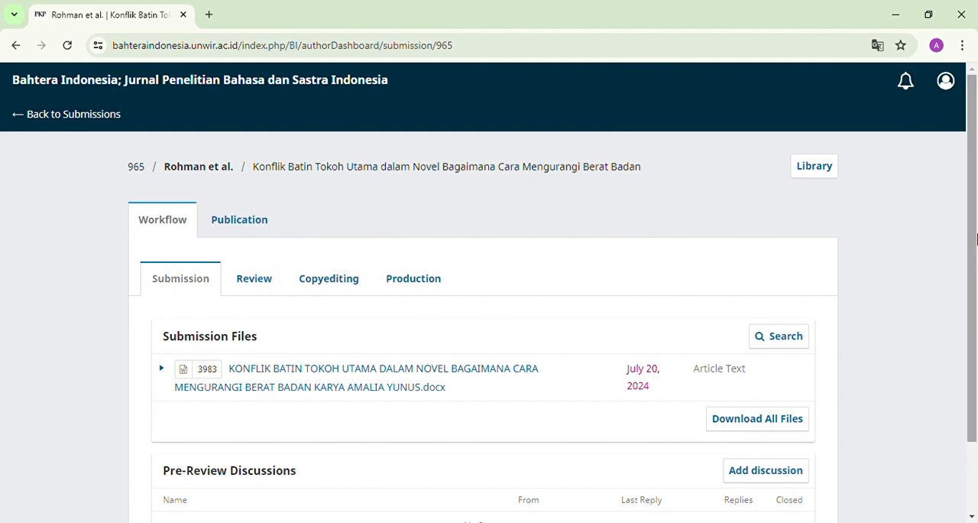
{"action": "left_click_drag", "start_coordinate": [977, 239], "coordinate": [975, 292]}
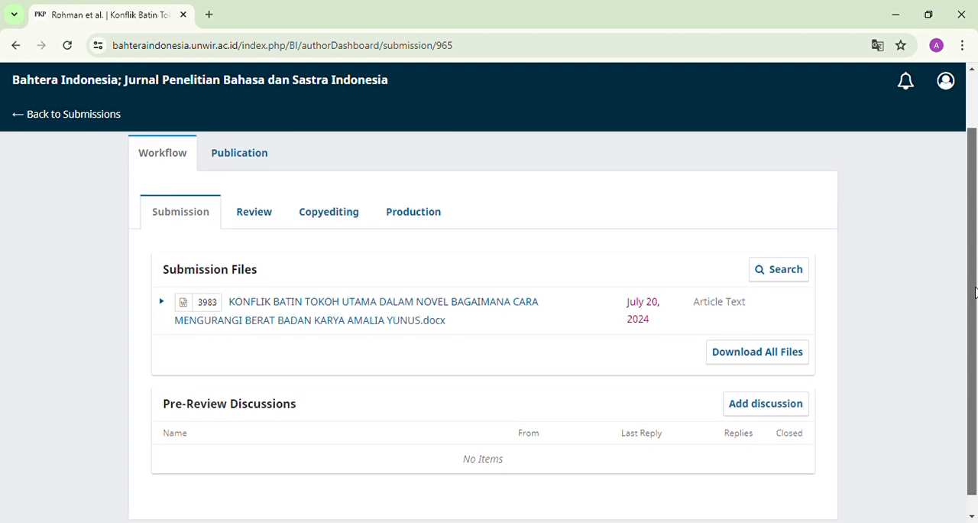
{"action": "left_click_drag", "start_coordinate": [976, 292], "coordinate": [974, 246]}
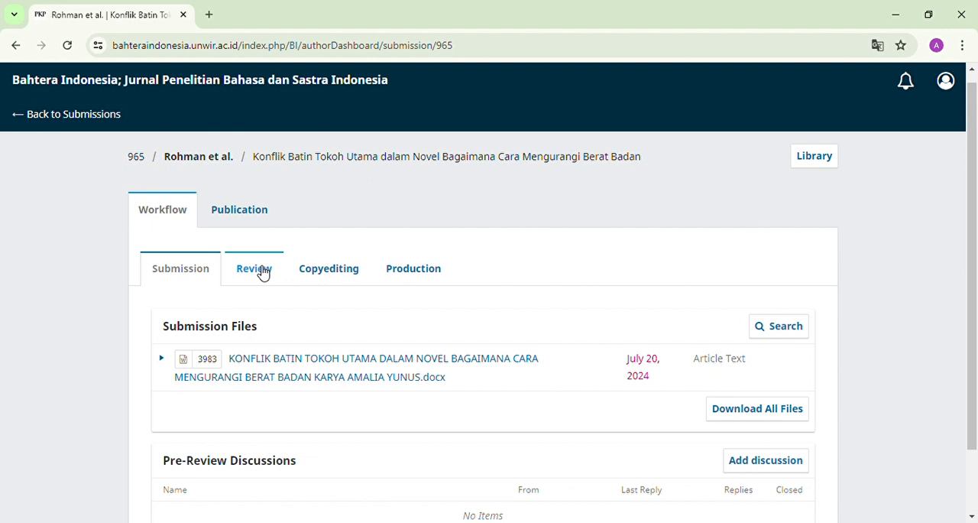
{"action": "scroll", "coordinate": [677, 279], "scroll_direction": "down", "scroll_amount": 1}
{"action": "scroll", "coordinate": [642, 230], "scroll_direction": "up", "scroll_amount": 2}
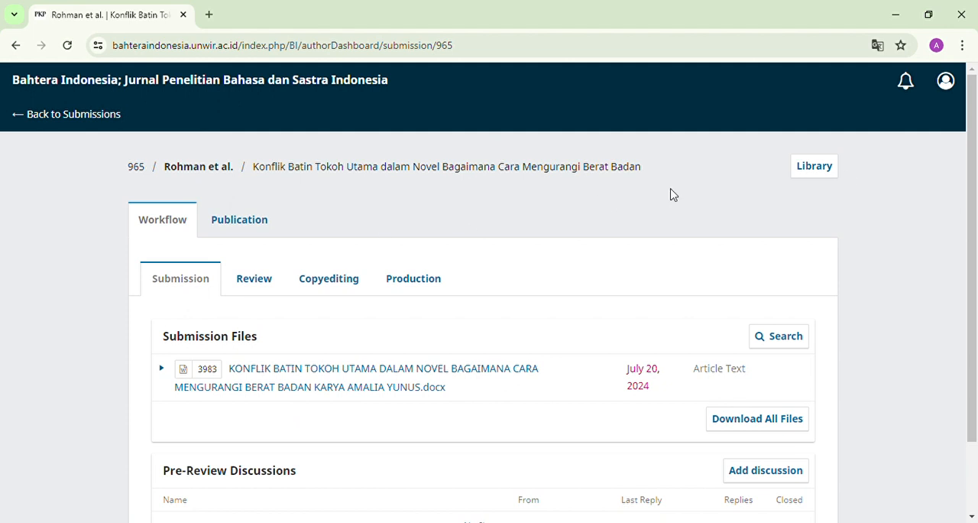
{"action": "left_click_drag", "start_coordinate": [977, 226], "coordinate": [977, 195]}
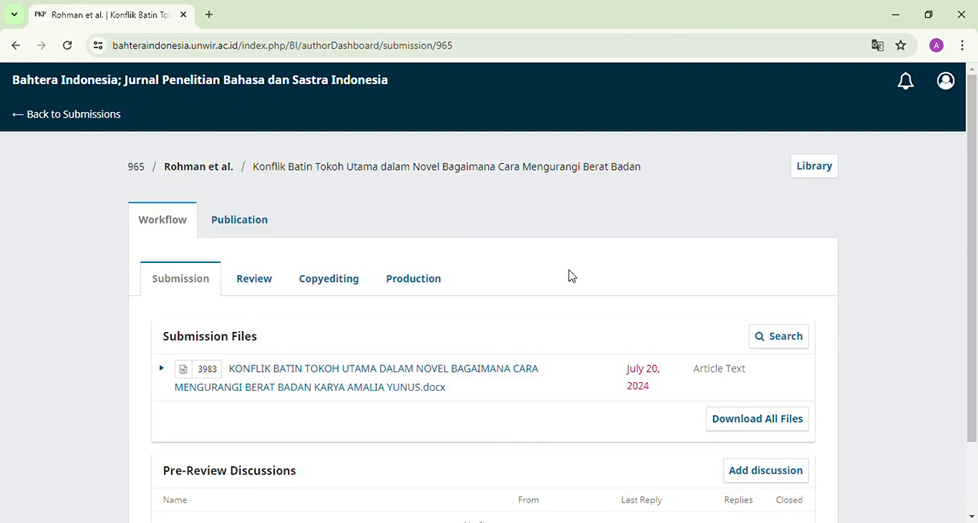